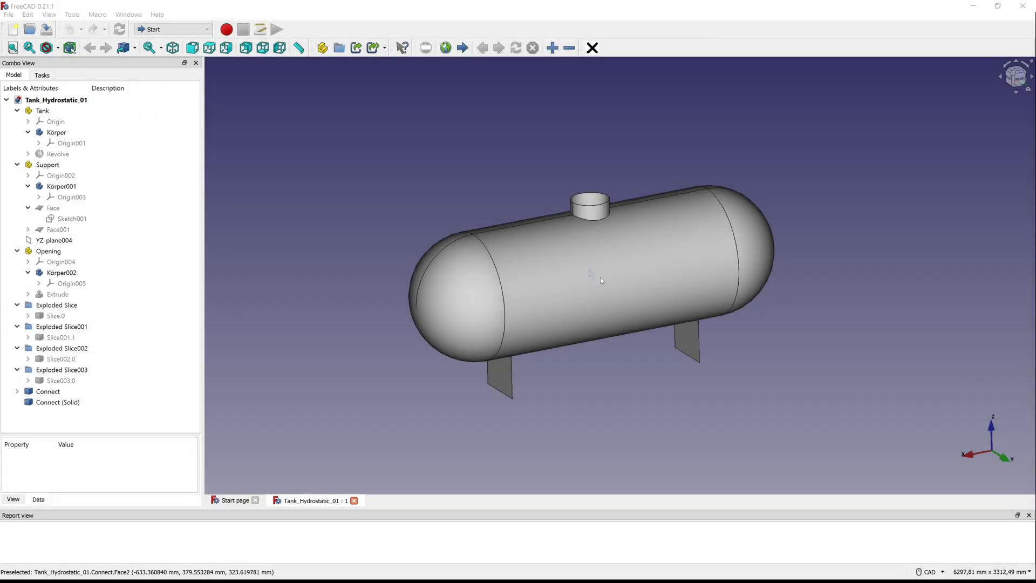
# Select the Connect (Solid) tank object and start exporting it
pyautogui.moveTo(569, 265); pyautogui.dragTo(562, 326, button='middle')
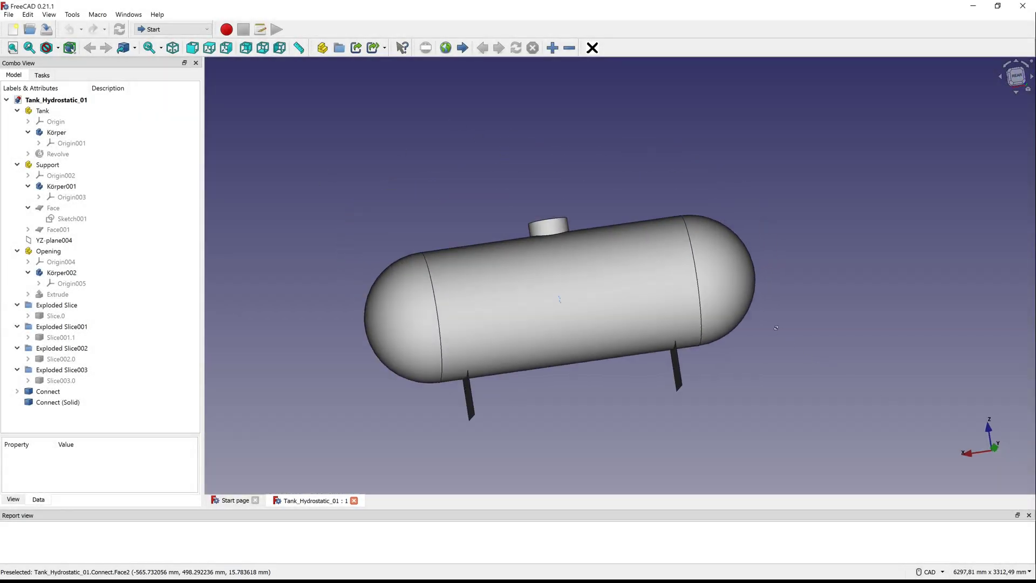
pyautogui.moveTo(789, 332); pyautogui.dragTo(524, 225, button='middle')
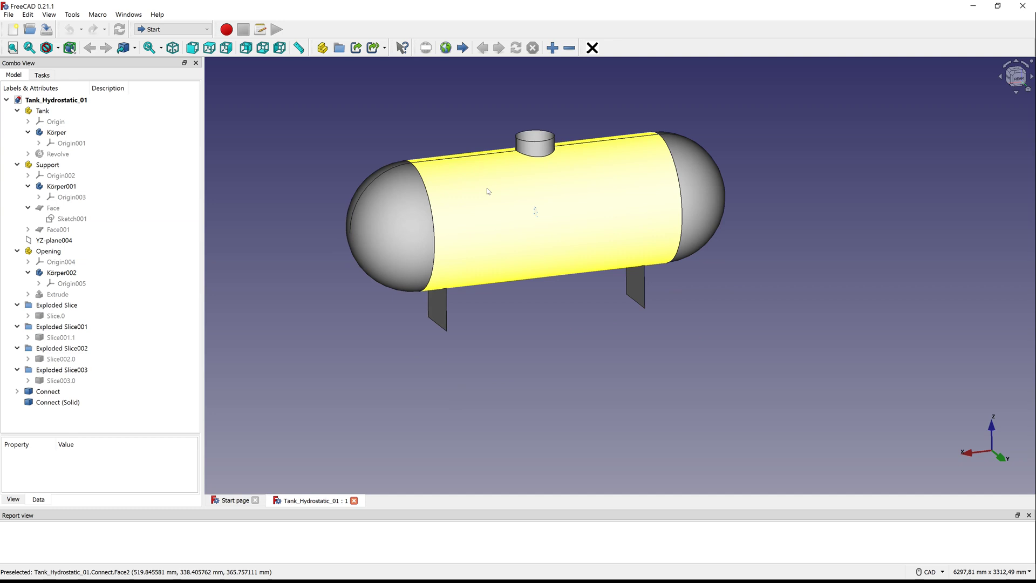
pyautogui.click(58, 402)
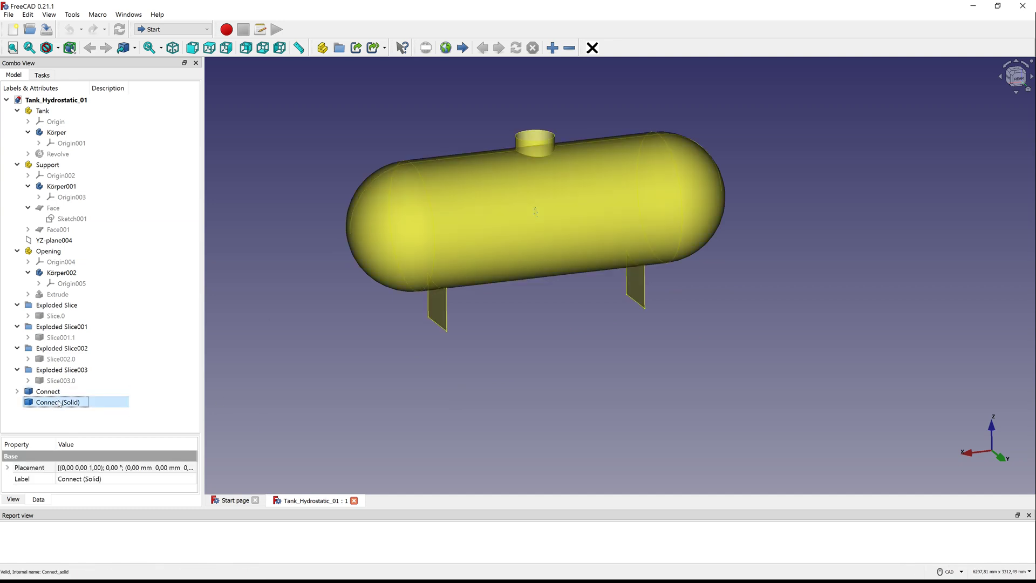
pyautogui.click(8, 13)
pyautogui.click(34, 174)
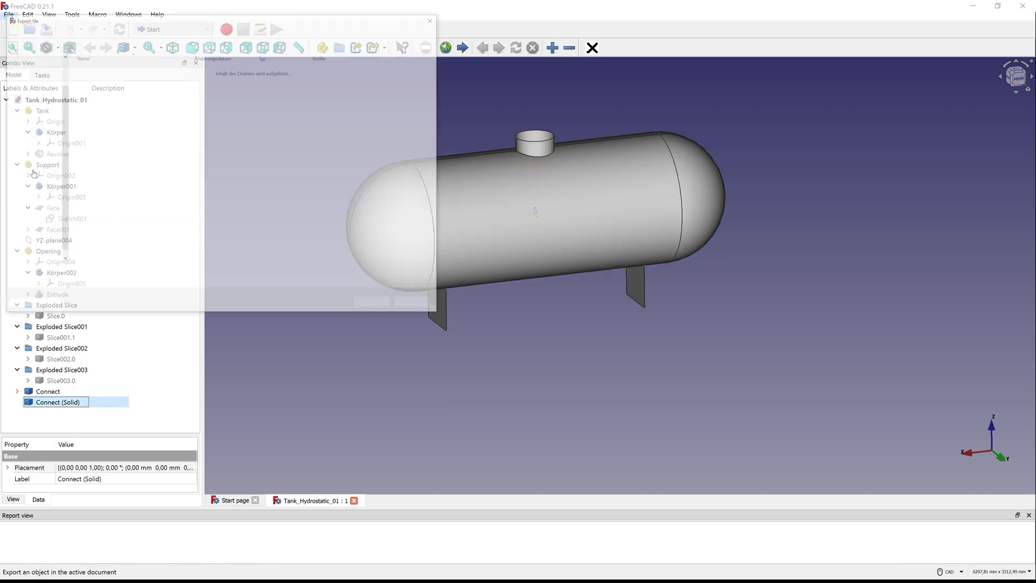
# Save it into the TEMP folder as Tank_Hydrostatic_01.step in STEP with colors format
pyautogui.click(162, 31)
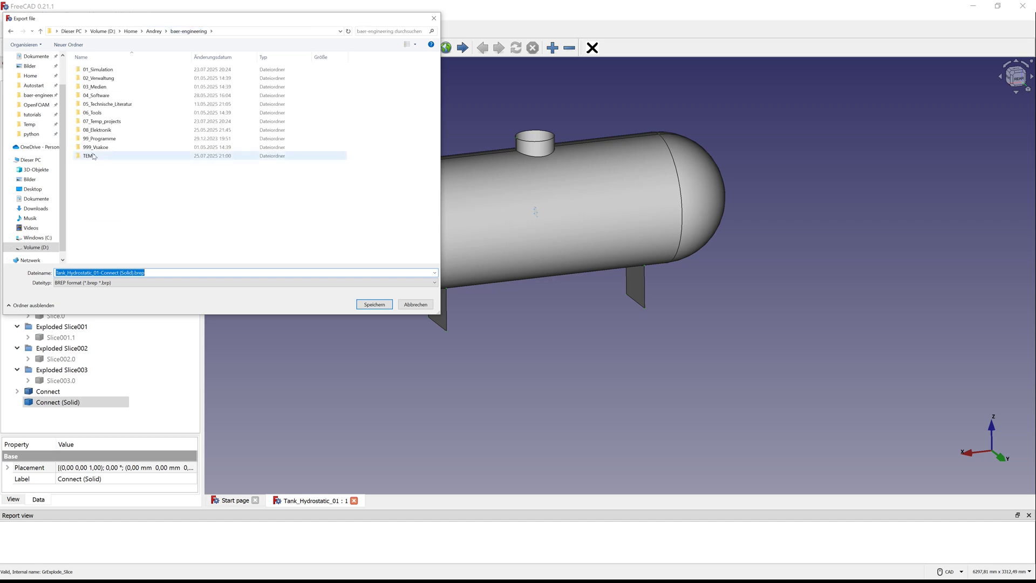
pyautogui.doubleClick(113, 156)
pyautogui.click(143, 283)
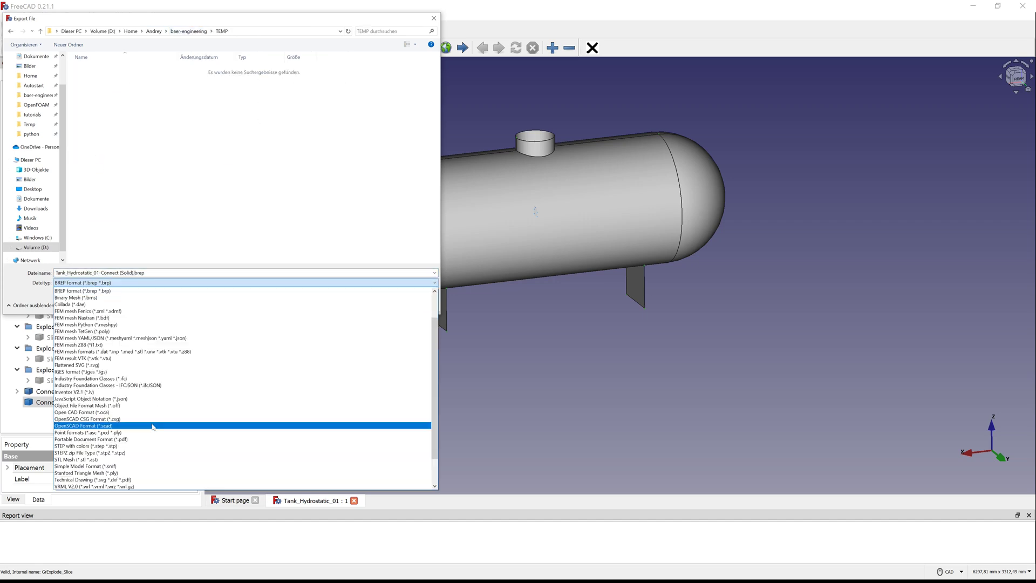
pyautogui.click(138, 446)
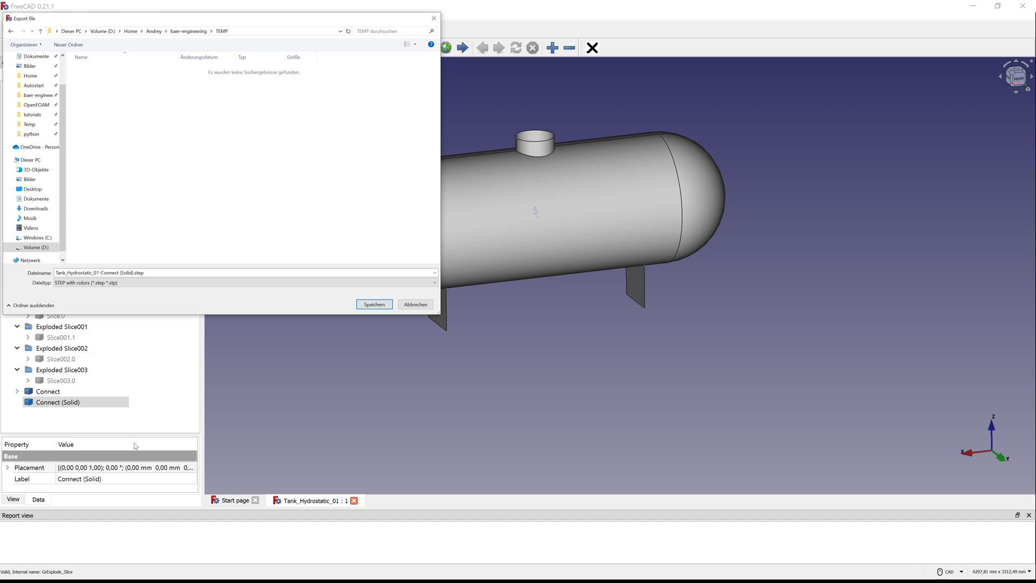
pyautogui.click(128, 273)
pyautogui.press('BackSpace')
pyautogui.press('BackSpace')
pyautogui.press('BackSpace')
pyautogui.press('Return')
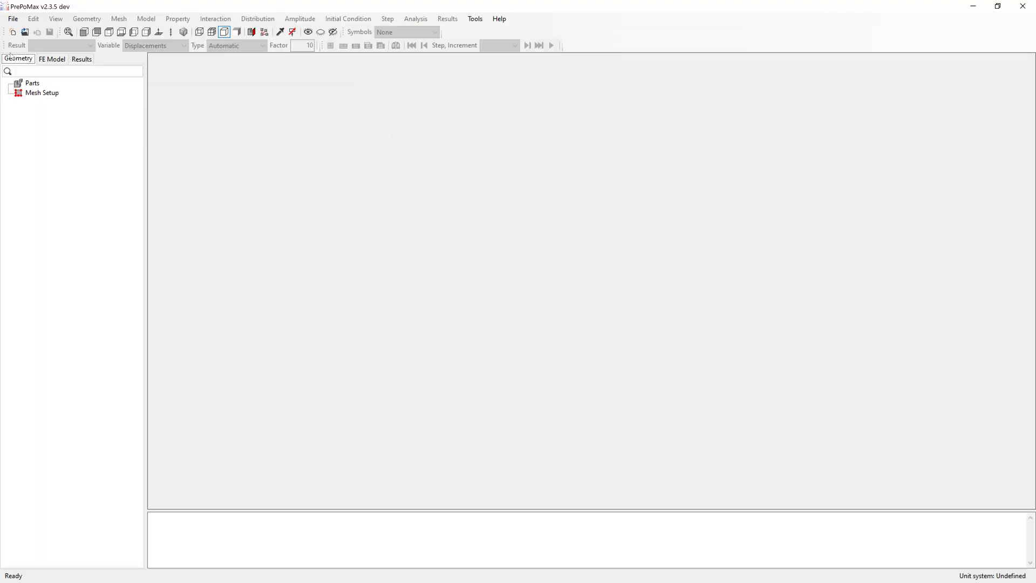
# Start a new 3D model in mm, ton, s, °C units and import Tank_Hydrostatic_01.step
pyautogui.click(13, 33)
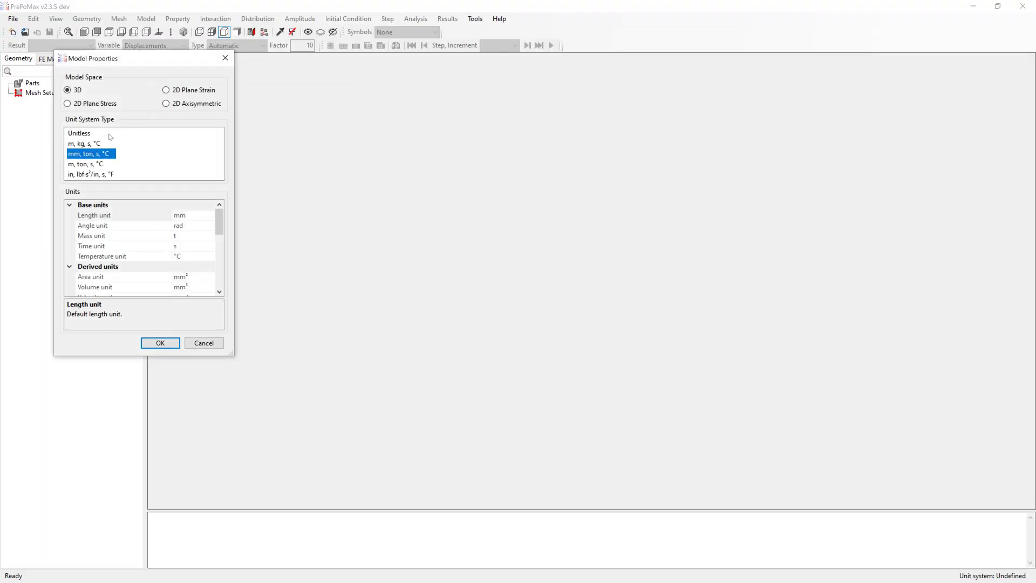
pyautogui.click(160, 342)
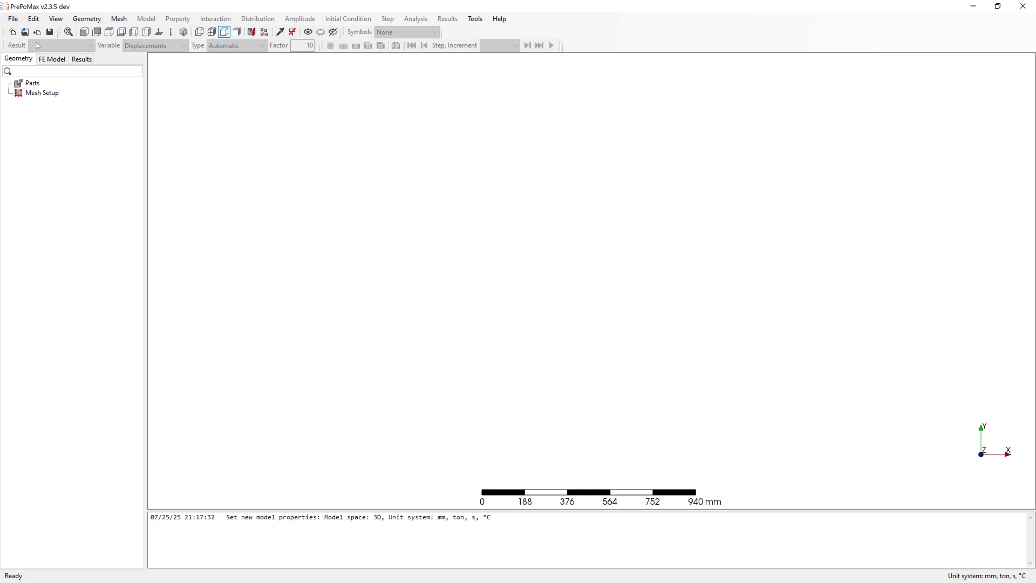
pyautogui.click(13, 19)
pyautogui.click(33, 77)
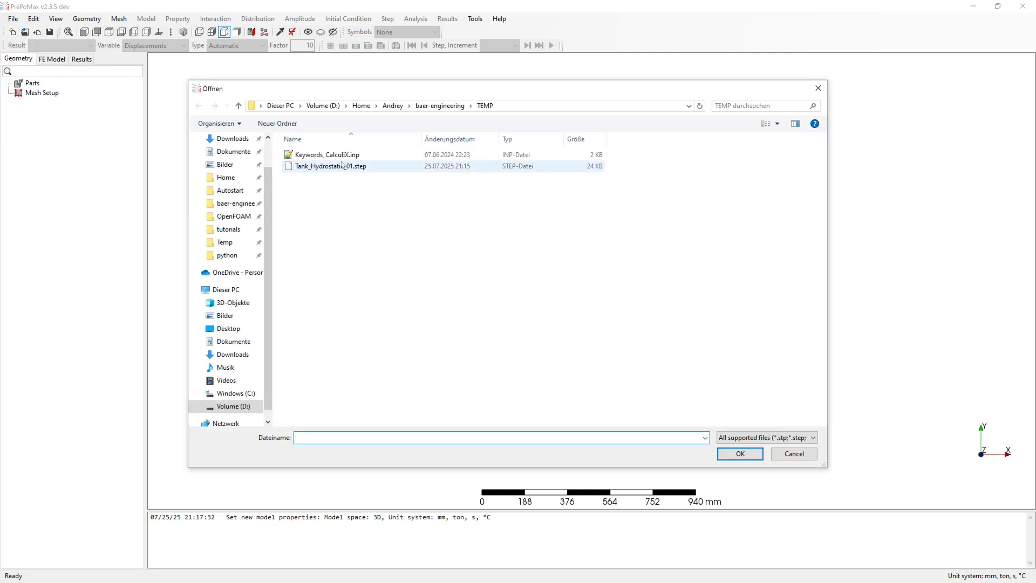
pyautogui.click(343, 166)
pyautogui.click(741, 454)
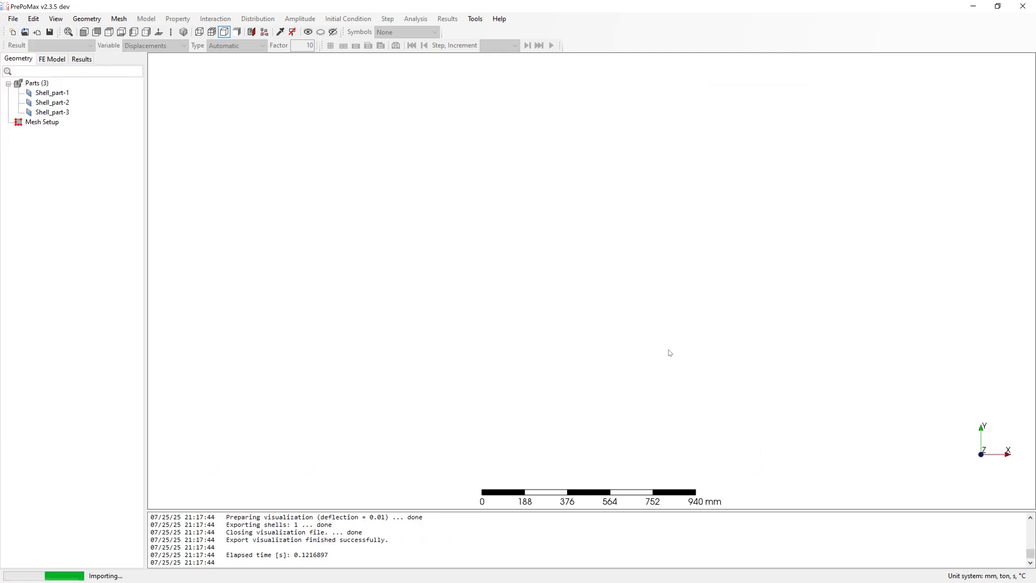
# Merge Shell_part-1, -2 and -3 of the imported tank into Compound-1
pyautogui.click(52, 93)
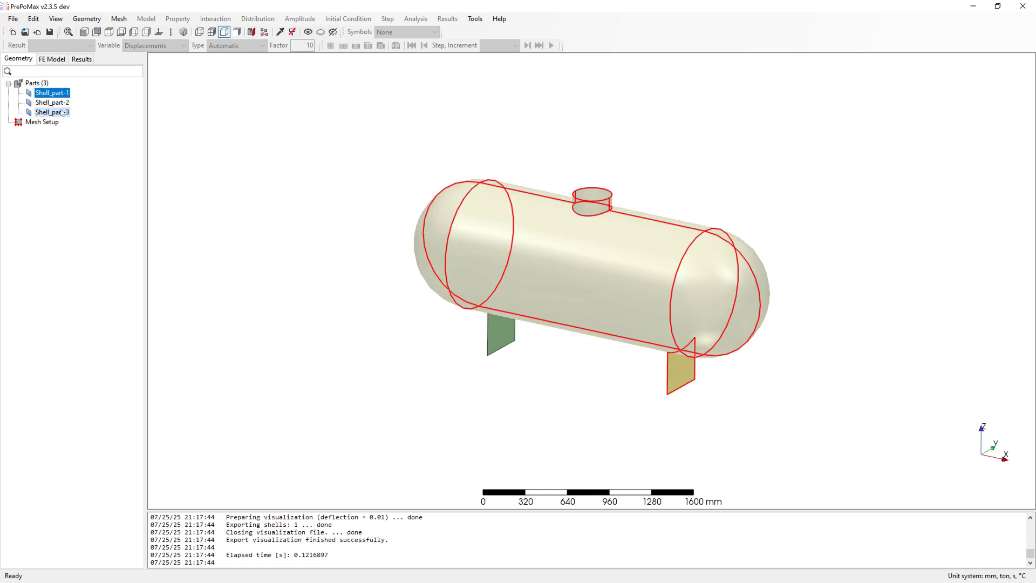
pyautogui.keyDown('shift'); pyautogui.click(62, 113); pyautogui.keyUp('shift')
pyautogui.rightClick(62, 113)
pyautogui.click(153, 149)
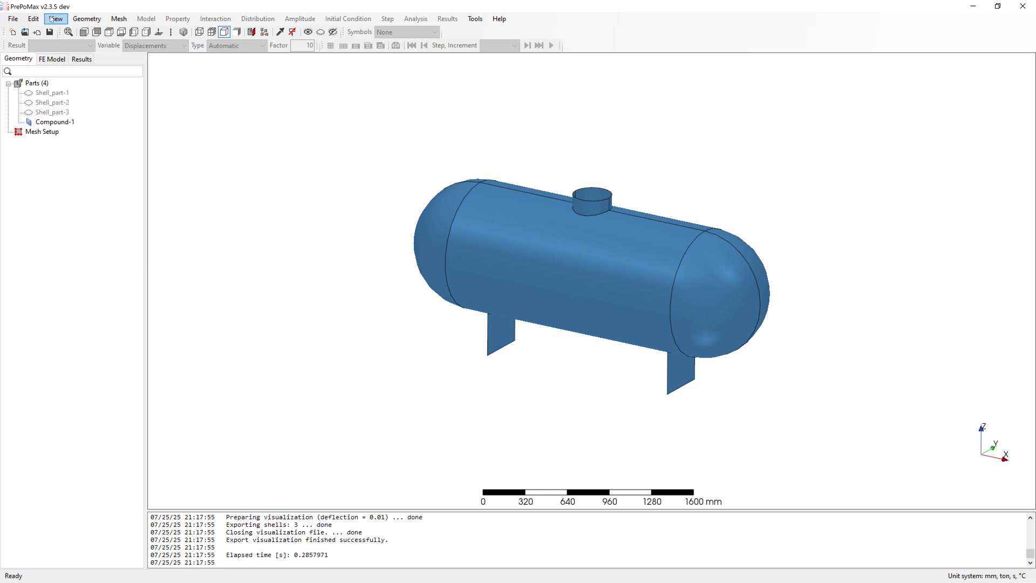
# Add Meshing_Parameters-1 on the whole tank: max 45 mm, min 20 mm, first-order elements
pyautogui.click(120, 18)
pyautogui.click(235, 33)
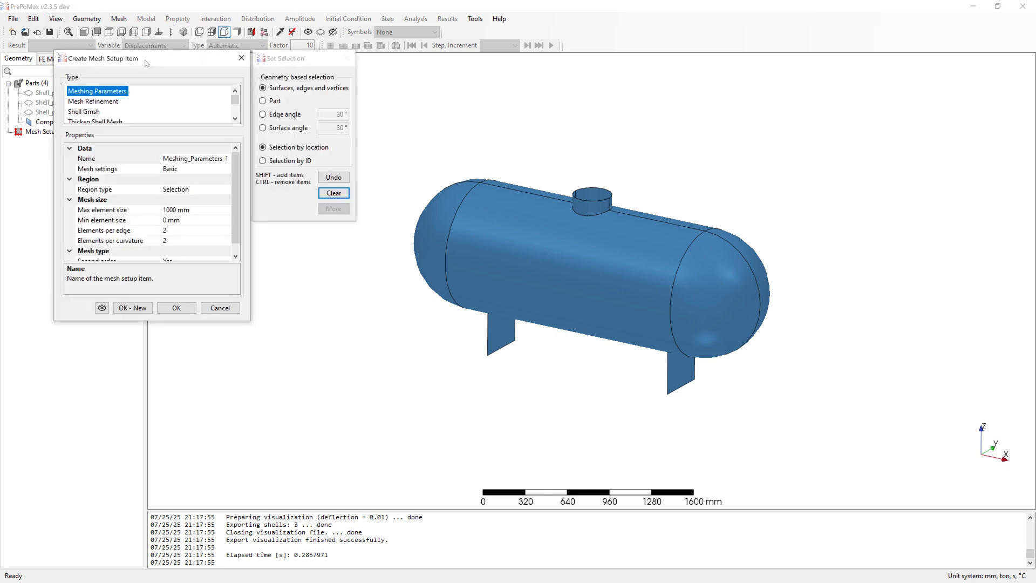
pyautogui.moveTo(114, 59); pyautogui.dragTo(229, 109)
pyautogui.click(428, 86)
pyautogui.click(384, 125)
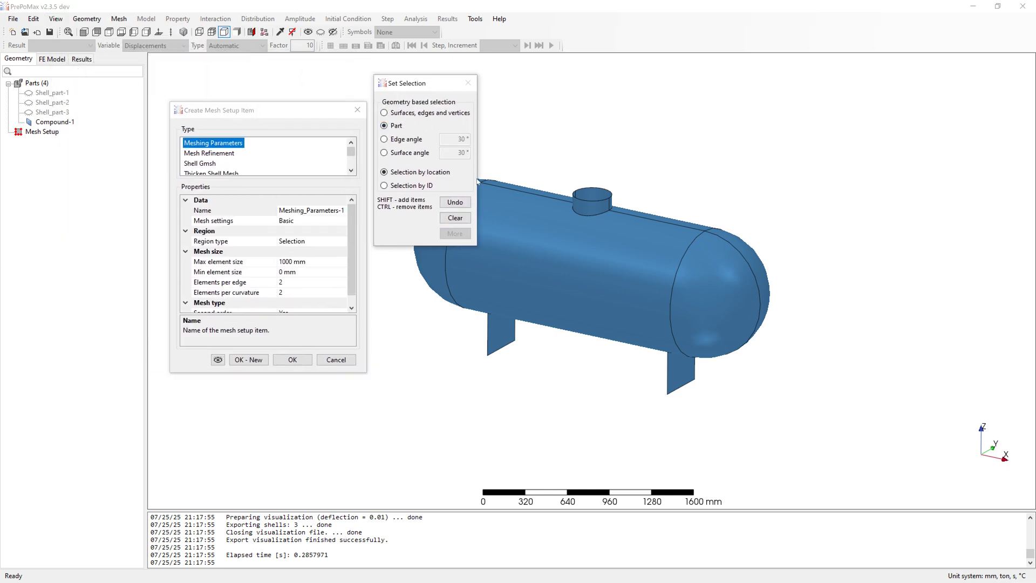
pyautogui.scroll(-3, 664, 283)
pyautogui.scroll(2, 664, 284)
pyautogui.moveTo(528, 212); pyautogui.dragTo(836, 412)
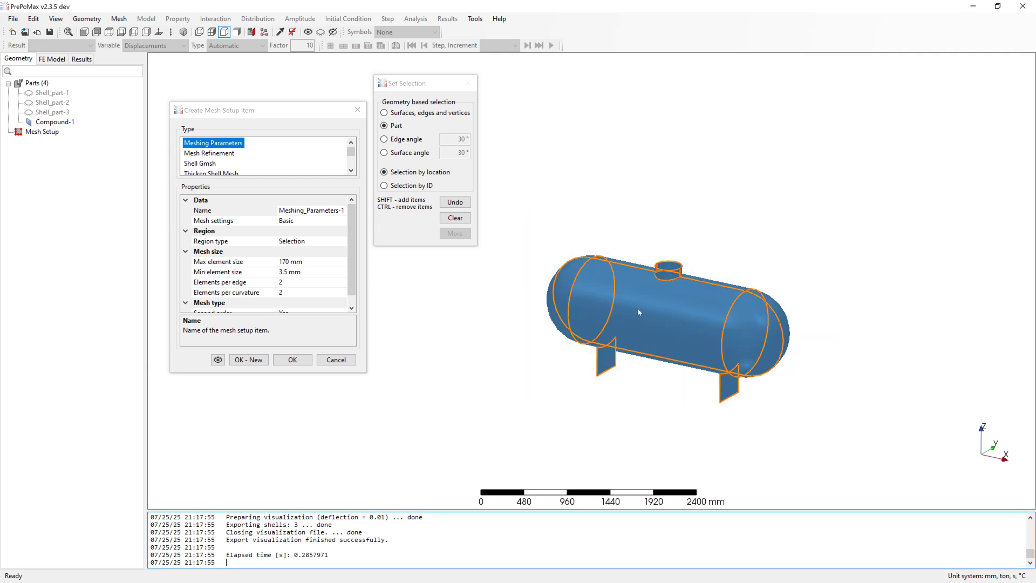
pyautogui.click(285, 262)
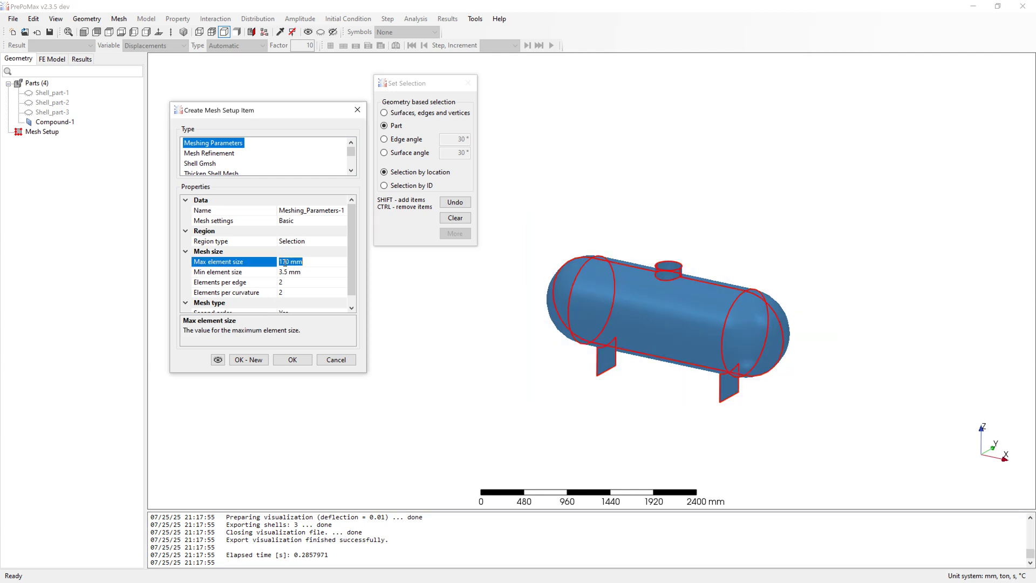
pyautogui.write('45')
pyautogui.press('Down')
pyautogui.write('2')
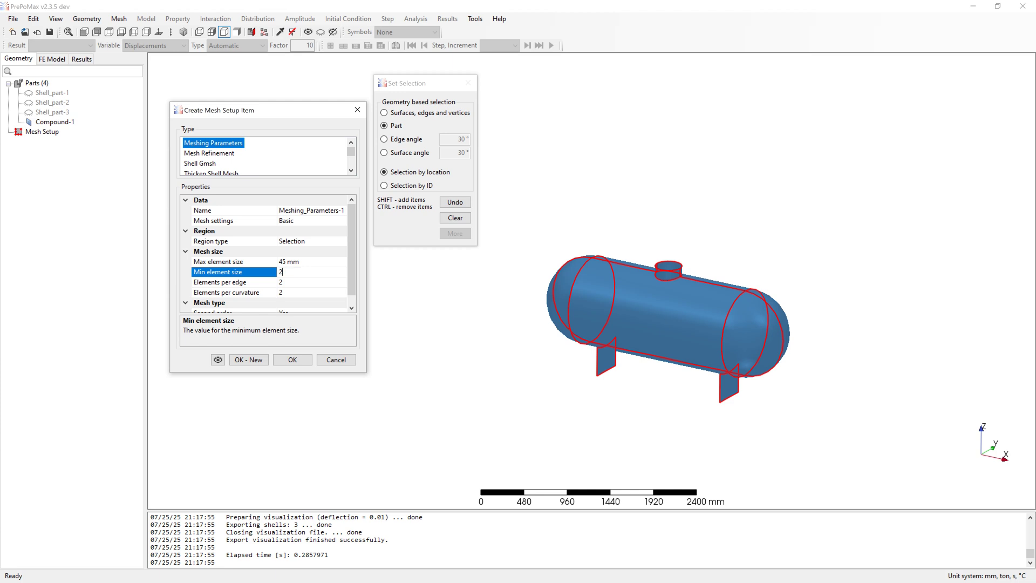
pyautogui.write('0')
pyautogui.press('Down')
pyautogui.scroll(-1, 306, 286)
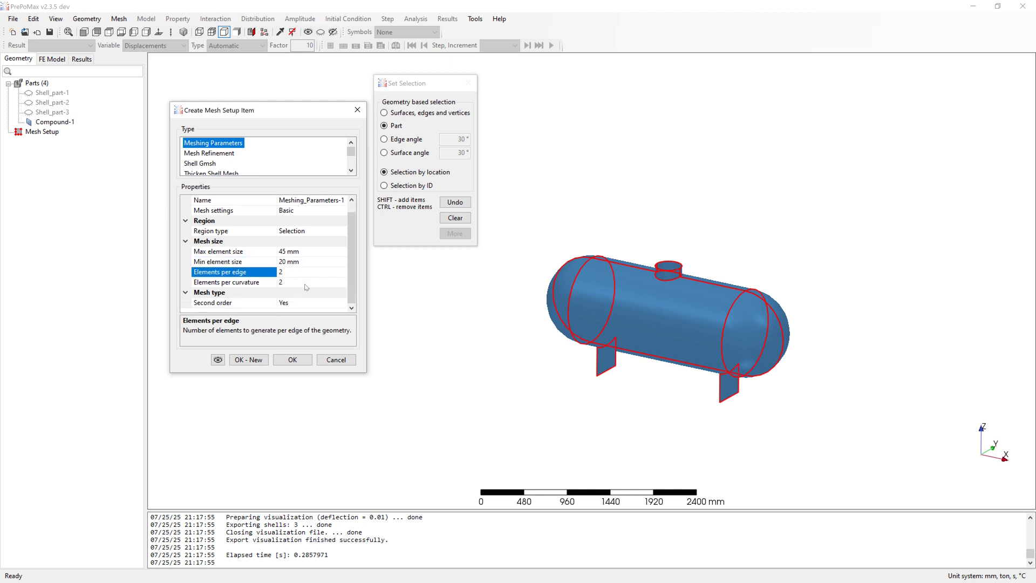
pyautogui.click(341, 306)
pyautogui.click(300, 325)
pyautogui.scroll(1, 318, 293)
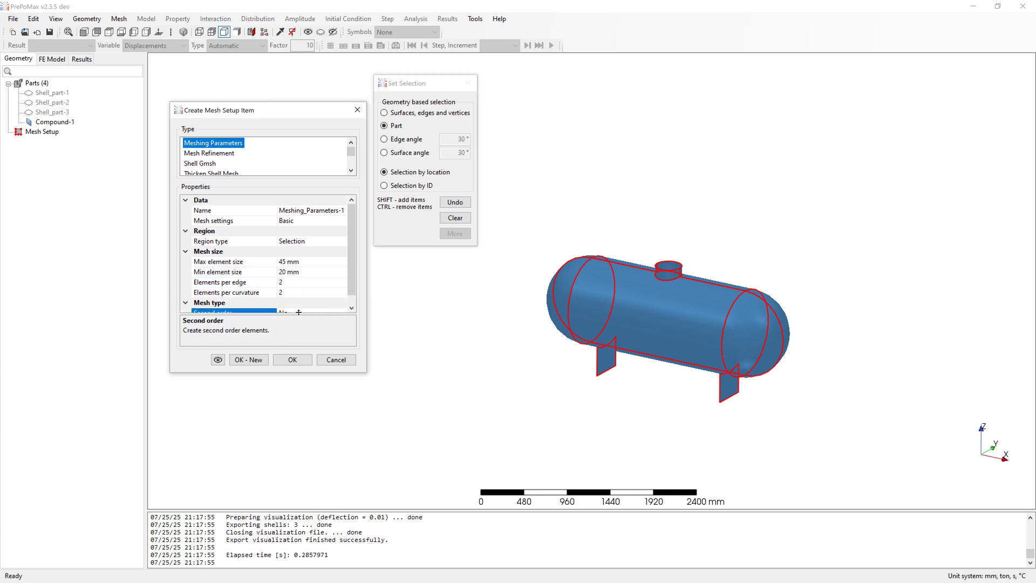
# Add a Shell Gmsh setup on the tank with Quasi-structured quad algorithm and Blossom recombination
pyautogui.click(257, 361)
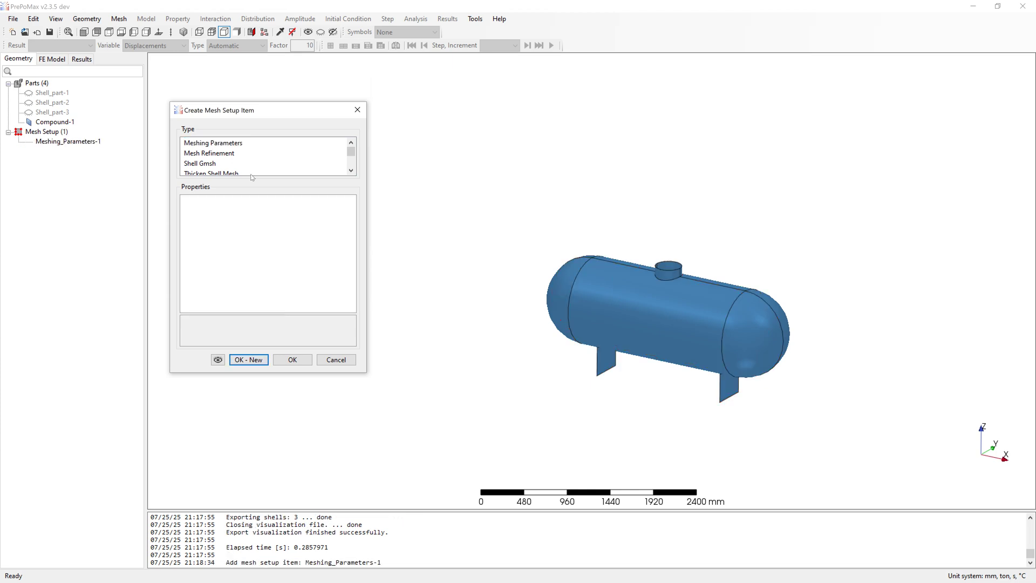
pyautogui.click(225, 165)
pyautogui.moveTo(528, 221); pyautogui.dragTo(873, 434)
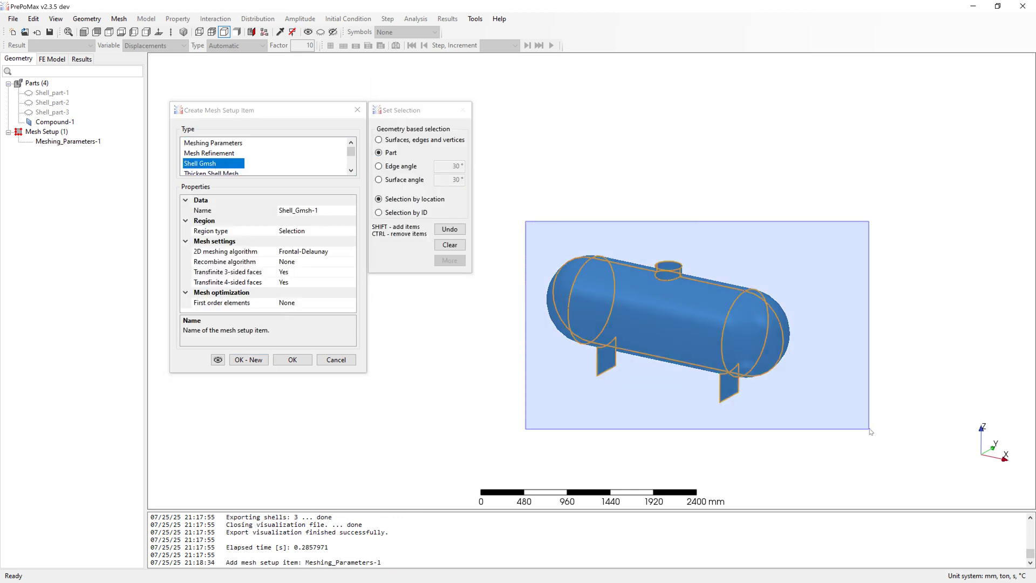
pyautogui.click(350, 252)
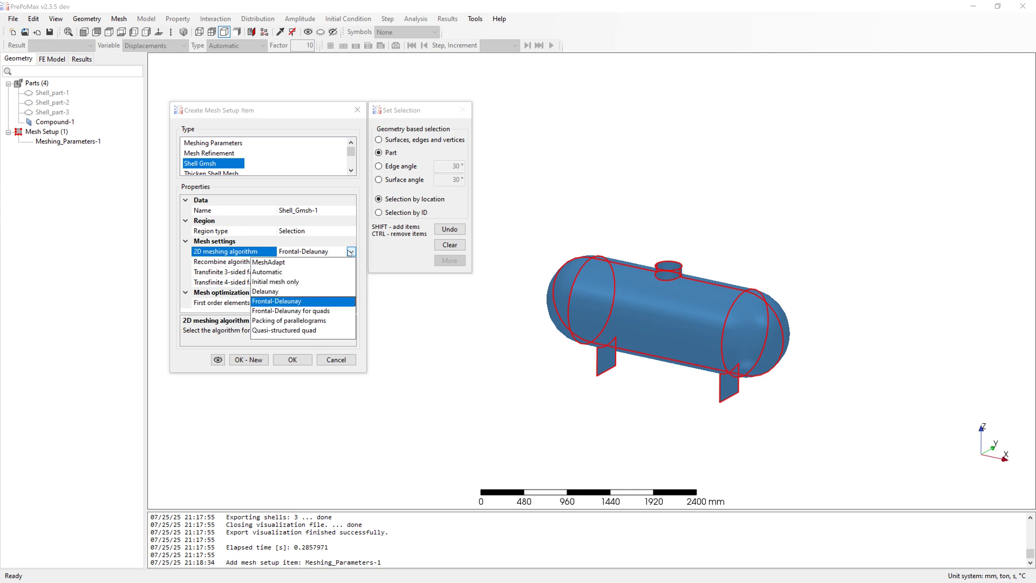
pyautogui.click(316, 331)
pyautogui.click(342, 262)
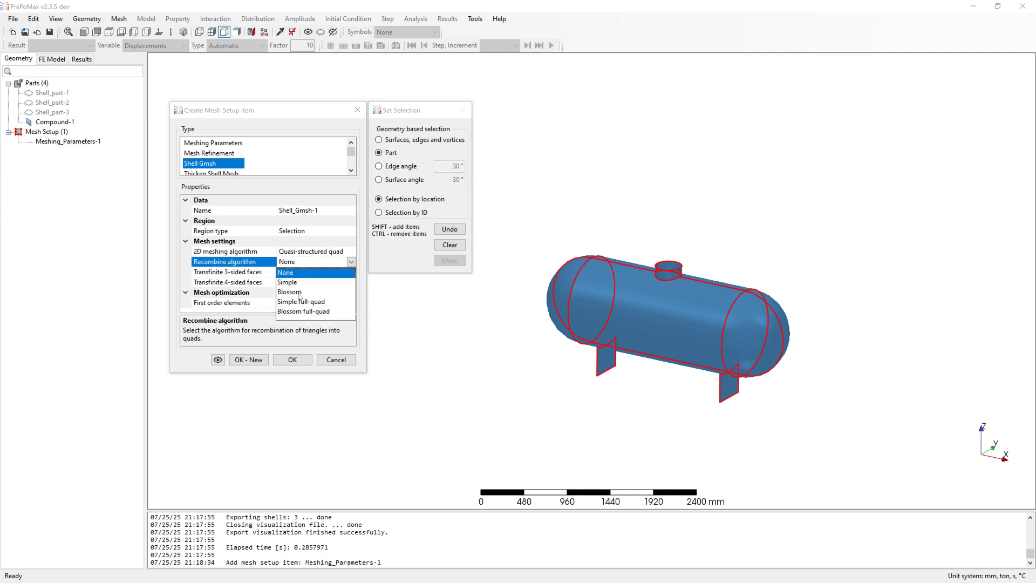
pyautogui.click(302, 294)
pyautogui.scroll(-1, 315, 284)
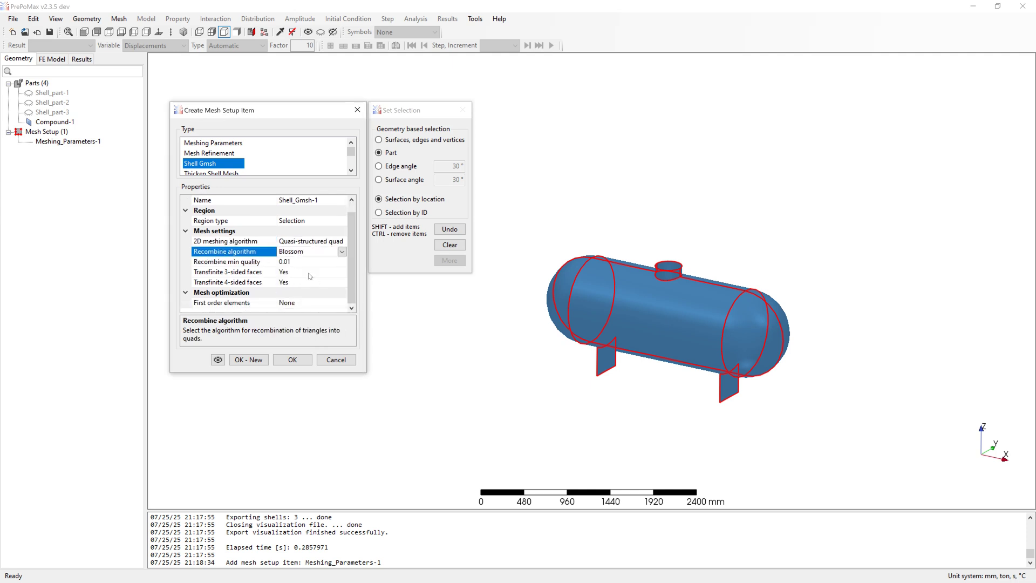
# Generate the quad shell mesh of the Compound-1 tank part
pyautogui.click(293, 360)
pyautogui.rightClick(666, 311)
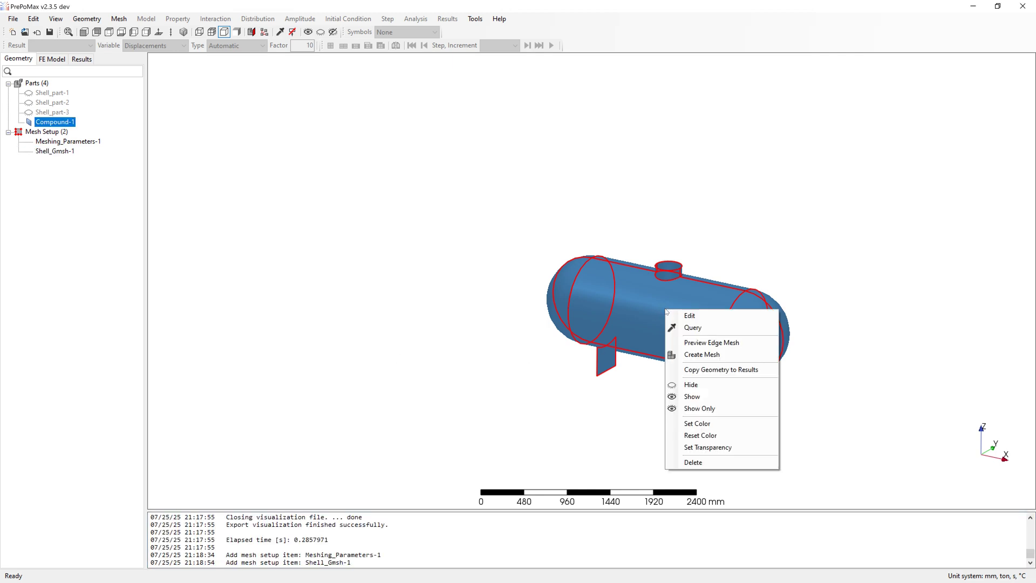
pyautogui.click(702, 354)
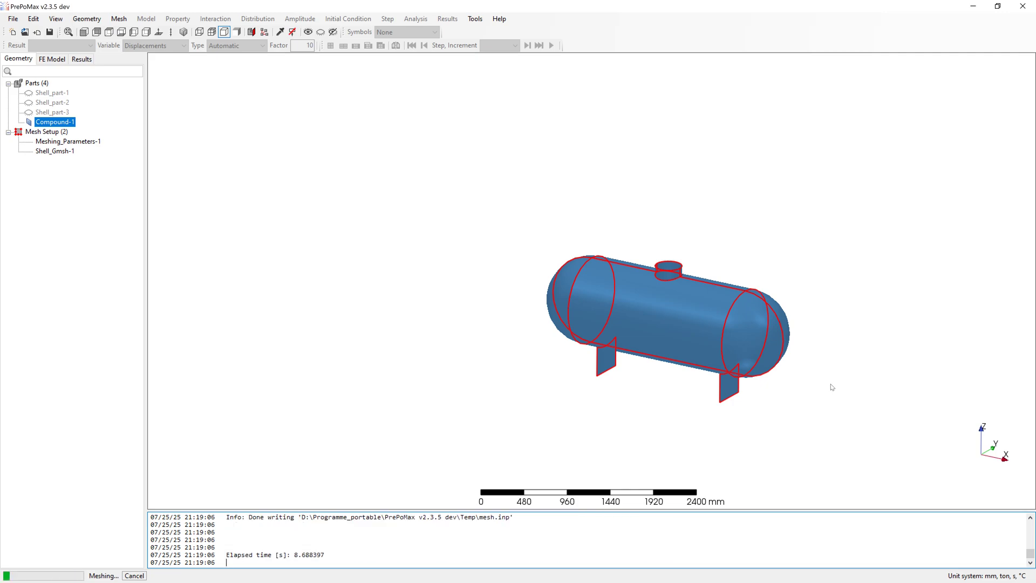
pyautogui.scroll(2, 599, 370)
pyautogui.moveTo(600, 370)
pyautogui.mouseDown(button='middle')
pyautogui.moveTo(590, 442)
pyautogui.moveTo(608, 397)
pyautogui.mouseUp(button='middle')
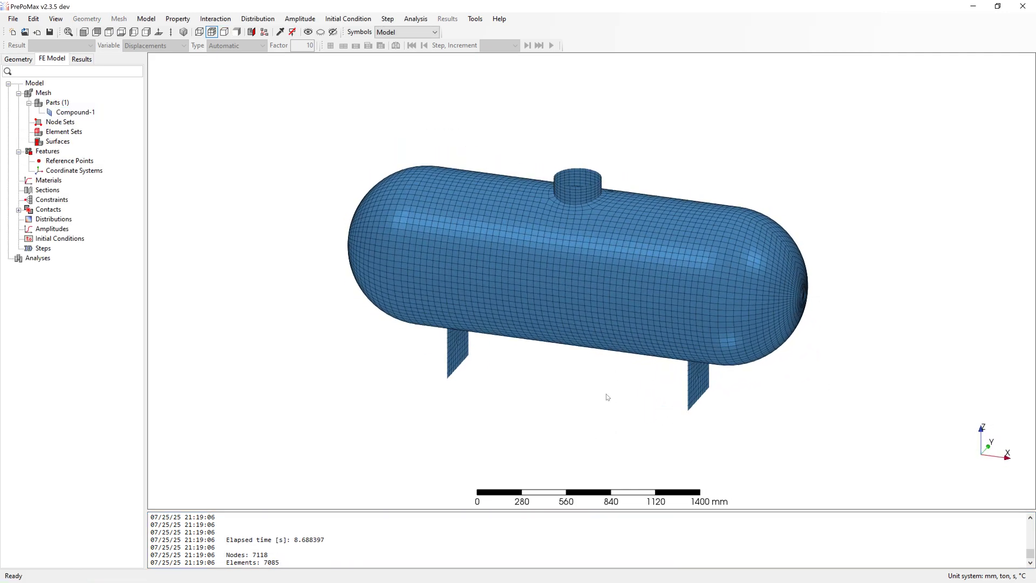
# Create the steel material with elastic E 210000 MPa and Poisson's ratio 0.3
pyautogui.rightClick(64, 180)
pyautogui.click(75, 187)
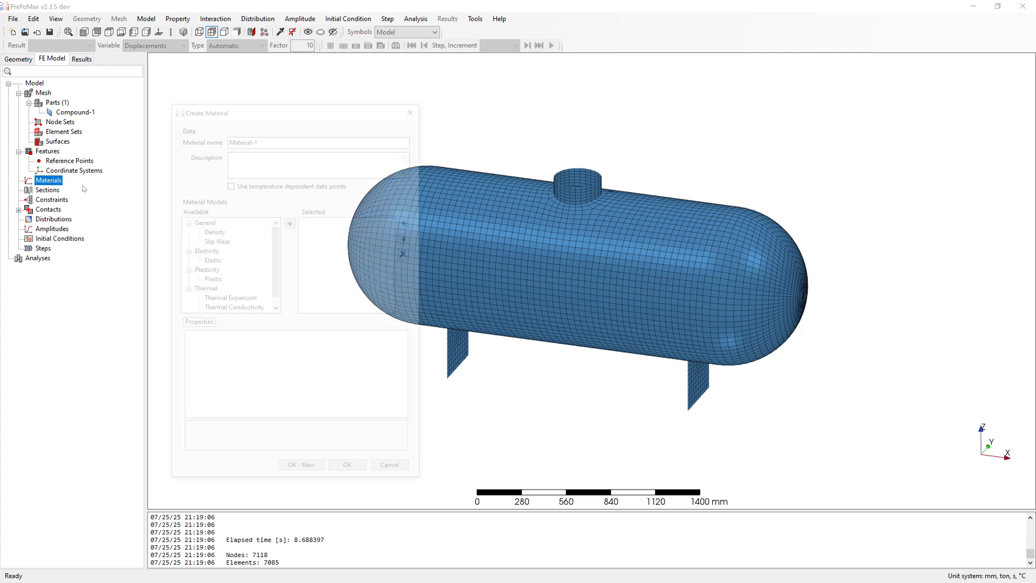
pyautogui.write('steel')
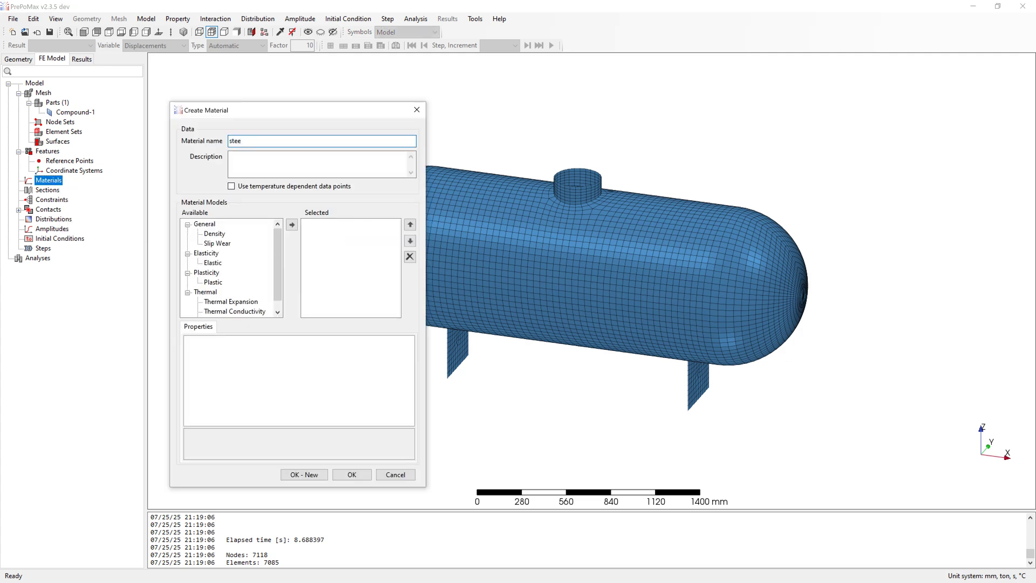
pyautogui.doubleClick(213, 263)
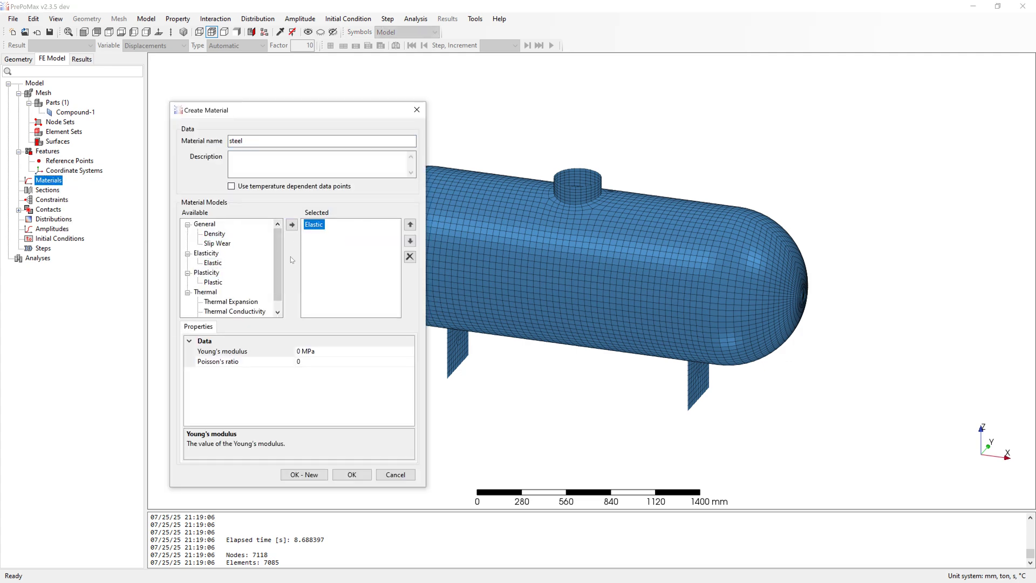
pyautogui.click(298, 351)
pyautogui.write('210000')
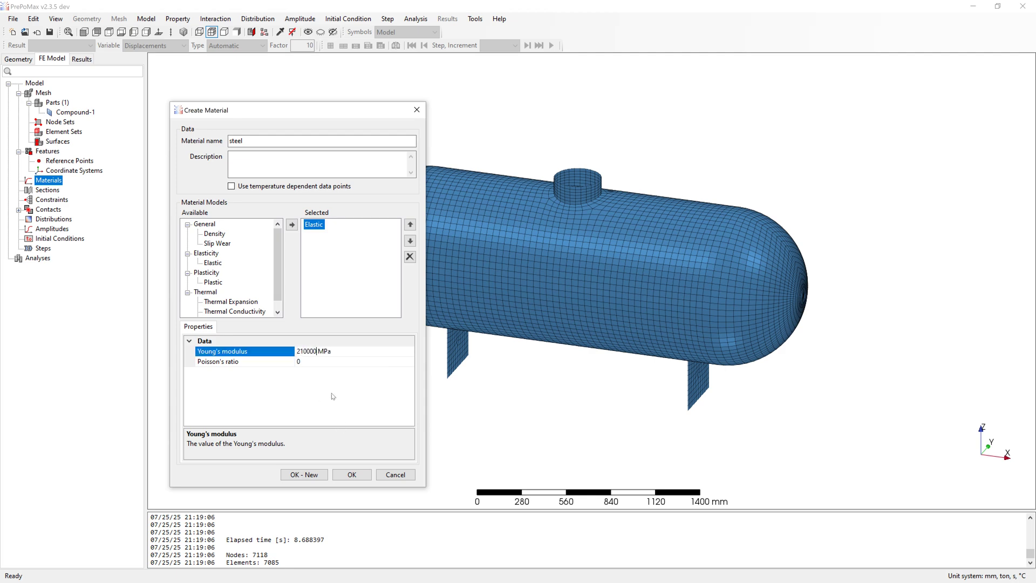
pyautogui.click(309, 361)
pyautogui.write('3')
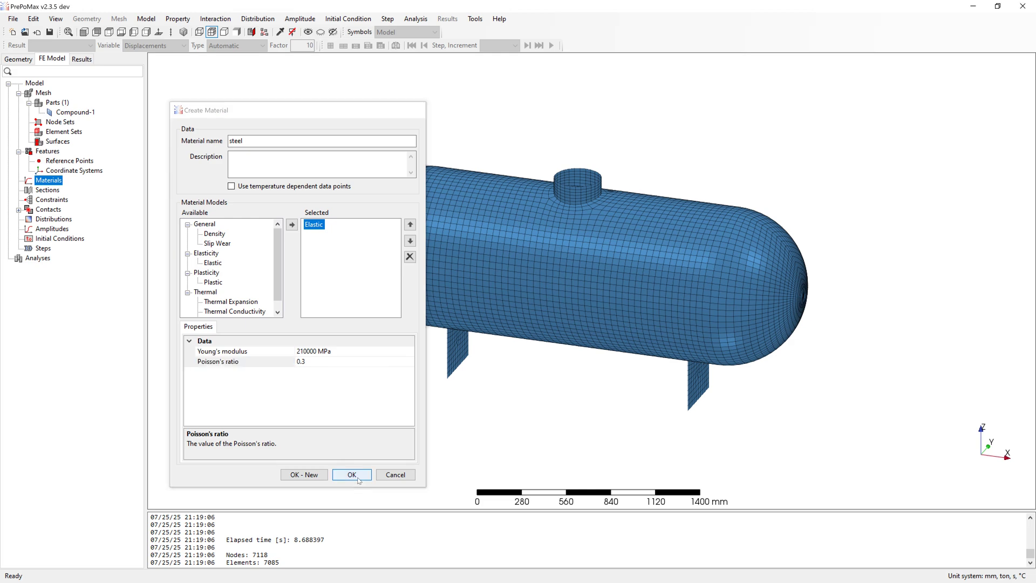
pyautogui.click(356, 478)
# Create a 5 mm thick steel shell section on the whole tank part
pyautogui.click(49, 200)
pyautogui.rightClick(52, 203)
pyautogui.click(85, 211)
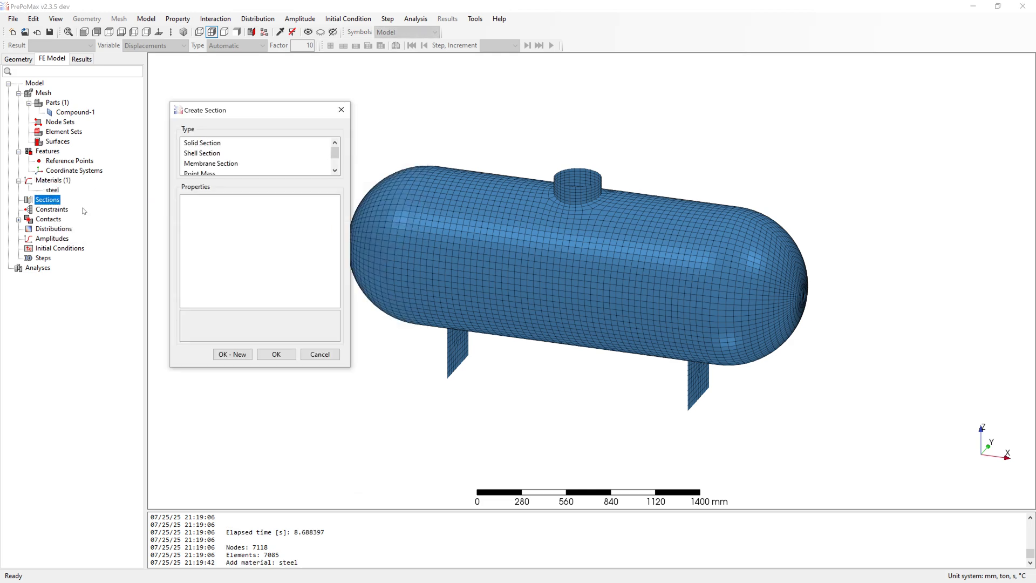
pyautogui.click(203, 153)
pyautogui.click(644, 271)
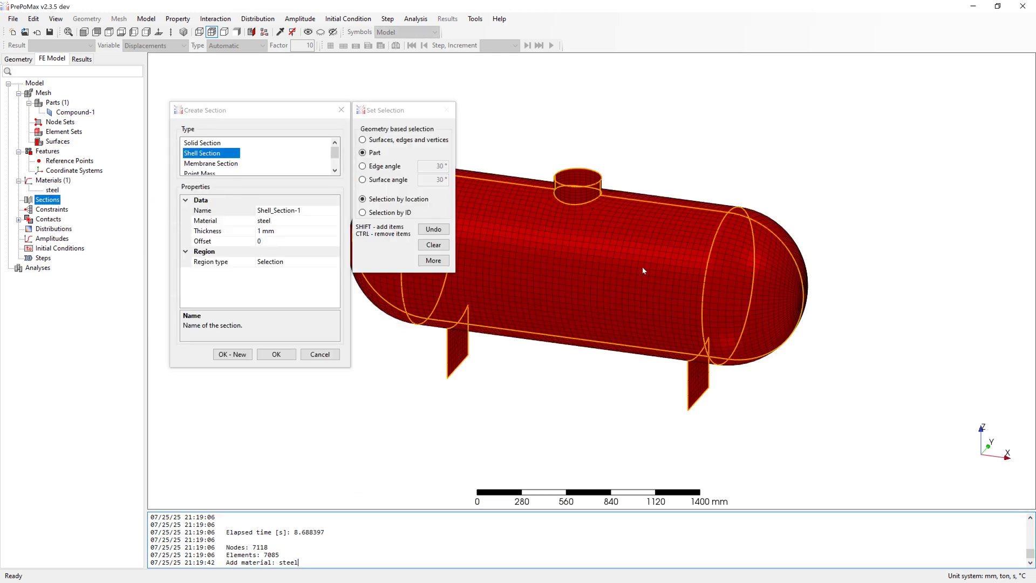
pyautogui.click(224, 231)
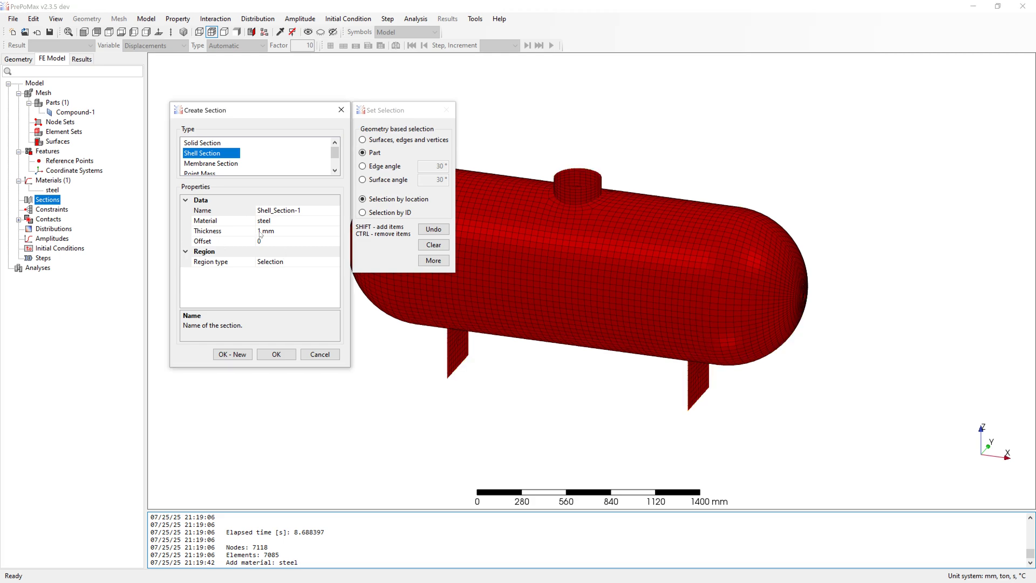
pyautogui.write('8')
pyautogui.press('Return')
pyautogui.click(276, 354)
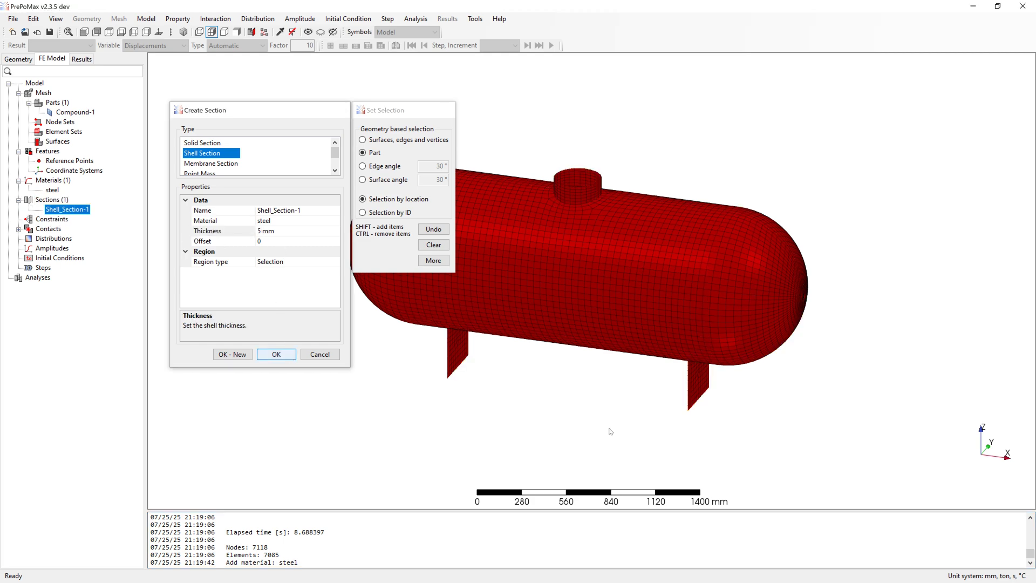
pyautogui.click(596, 403)
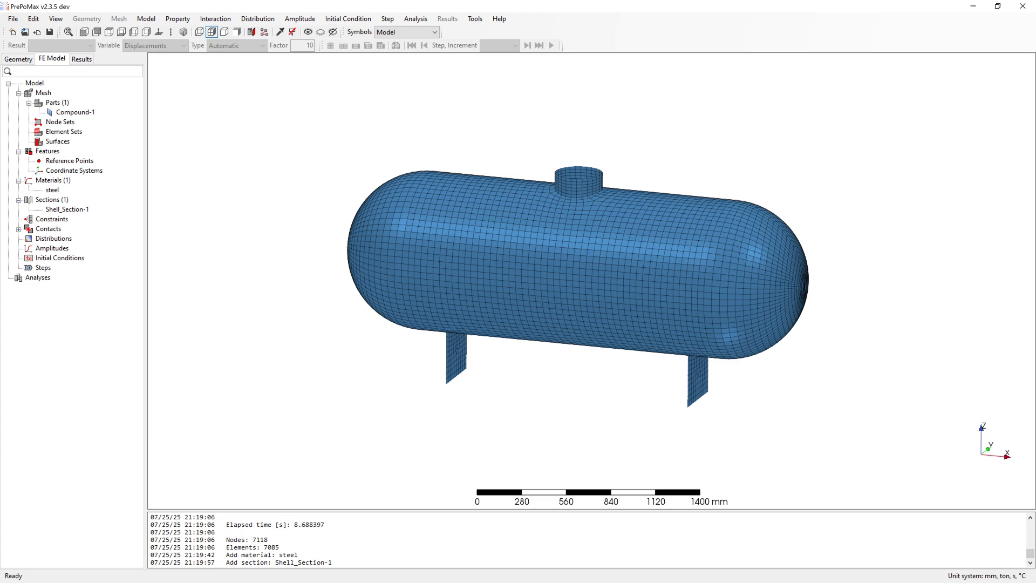
# Create a static analysis step with Automatic incrementation
pyautogui.rightClick(44, 268)
pyautogui.click(81, 274)
pyautogui.click(199, 142)
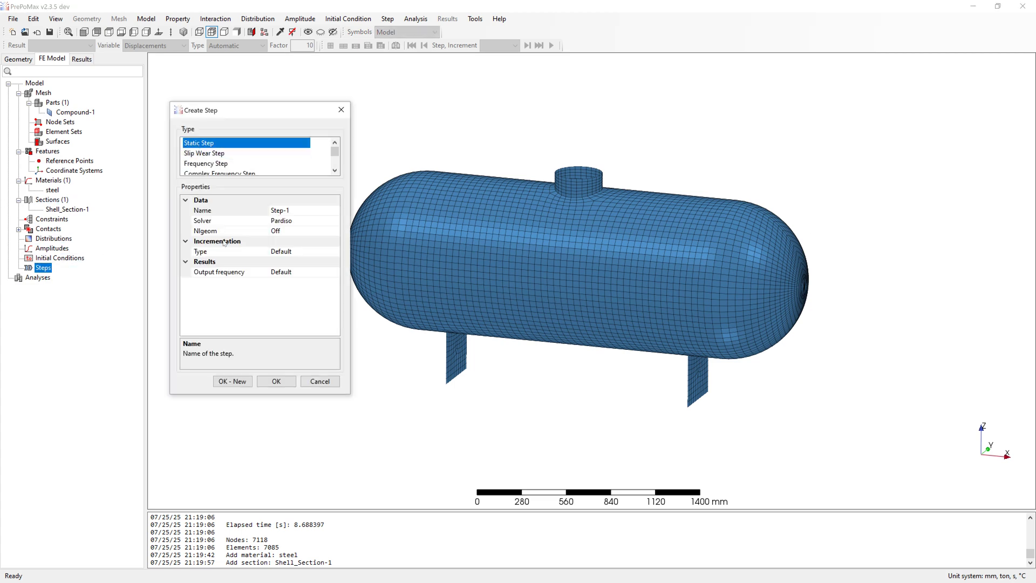
pyautogui.click(226, 251)
pyautogui.click(334, 251)
pyautogui.click(274, 272)
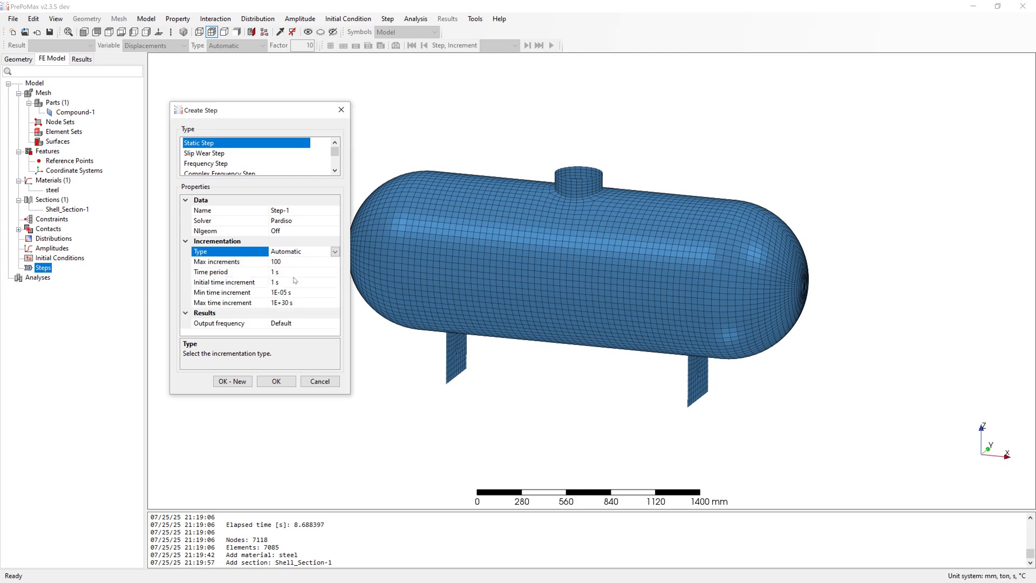
pyautogui.click(276, 381)
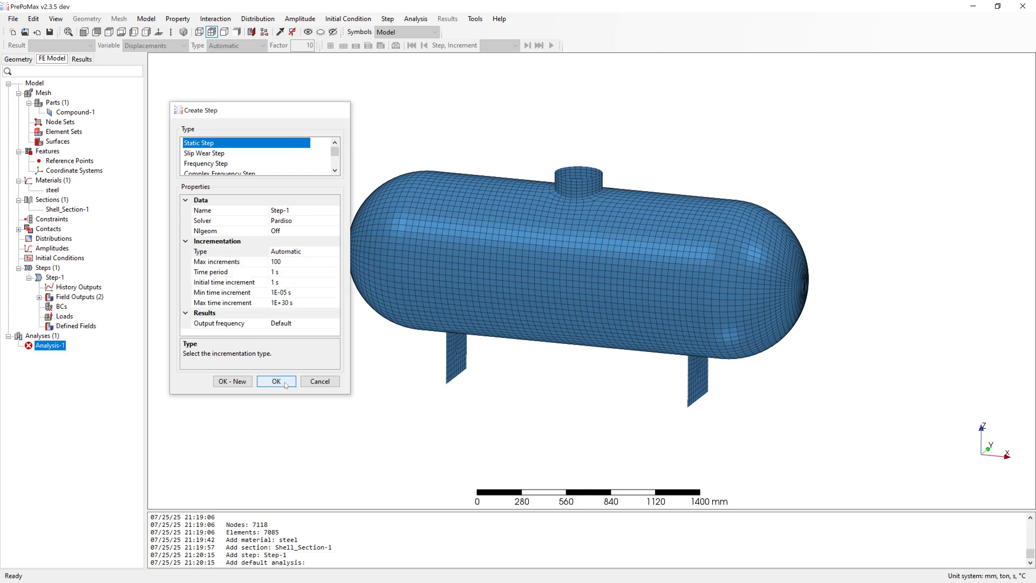
# Create Fixed-1 on the bottom edges of both support legs, then turn to the loads
pyautogui.click(62, 306)
pyautogui.rightClick(62, 306)
pyautogui.click(89, 313)
pyautogui.click(199, 143)
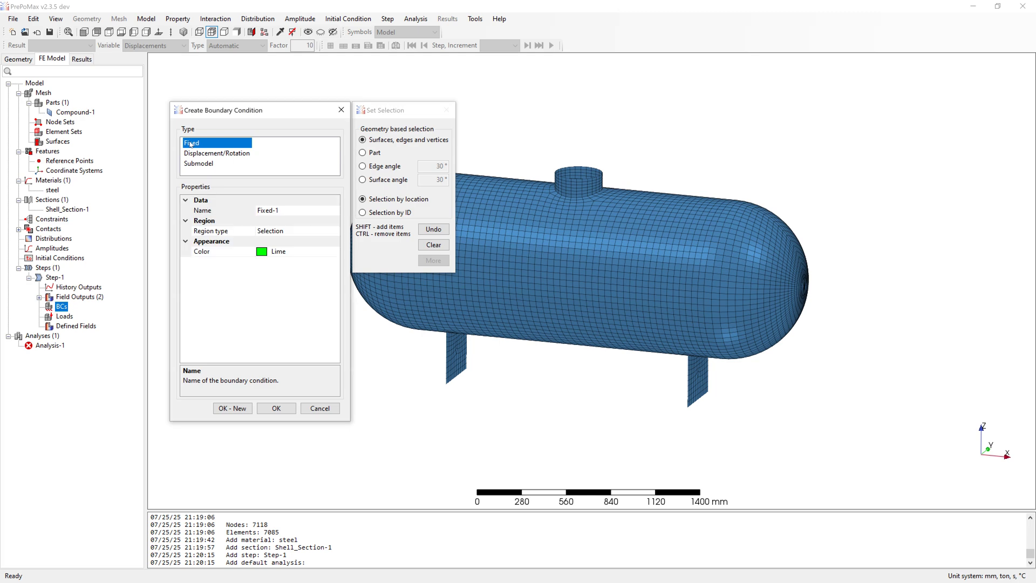
pyautogui.click(457, 379)
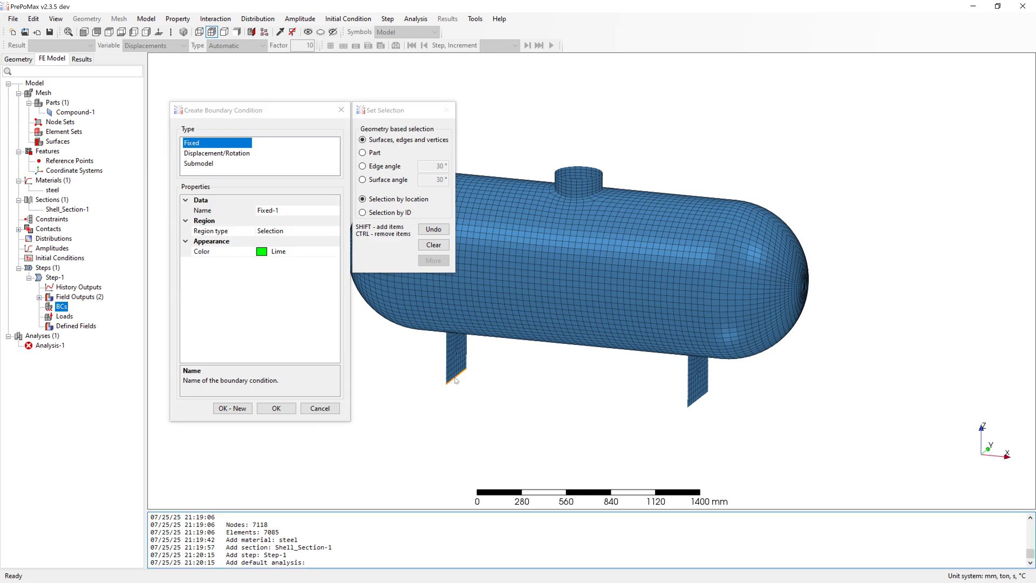
pyautogui.click(699, 403)
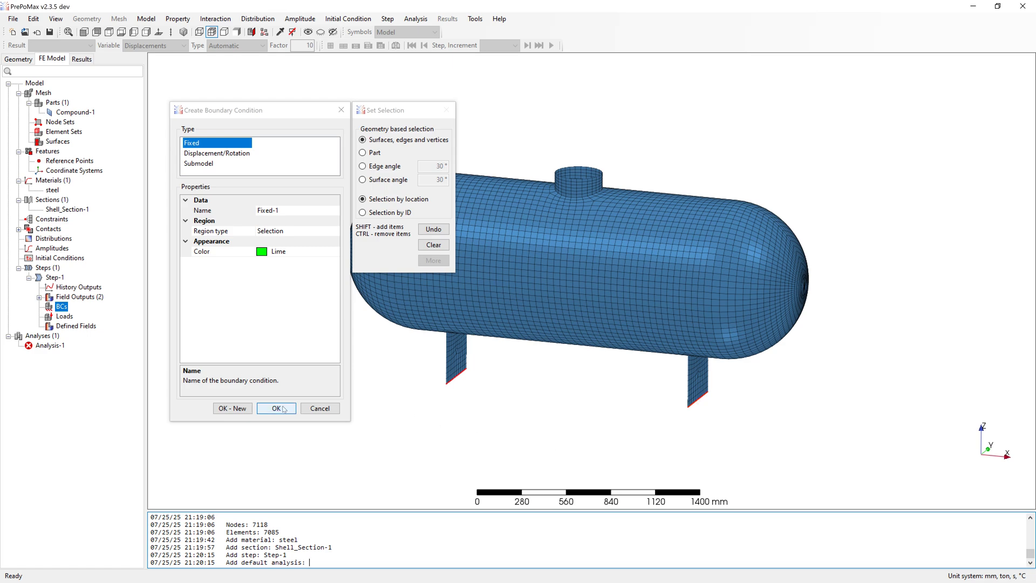
pyautogui.click(276, 408)
pyautogui.moveTo(359, 409); pyautogui.dragTo(408, 419, button='middle')
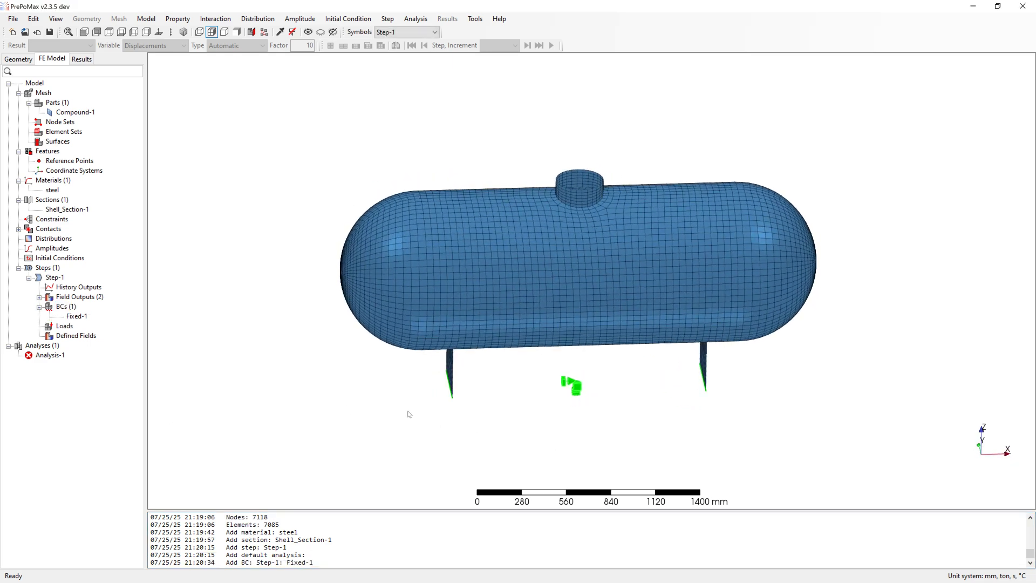
pyautogui.rightClick(69, 327)
# Create a Hydrostatic Pressure load with the tank shell surfaces picked by angle as its region
pyautogui.click(90, 334)
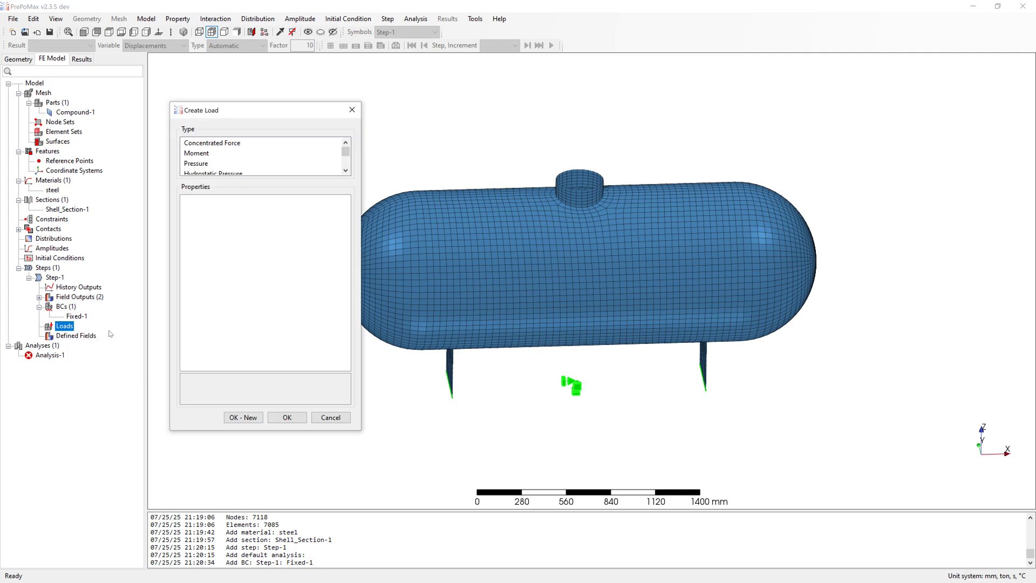
pyautogui.scroll(-1, 199, 158)
pyautogui.click(199, 154)
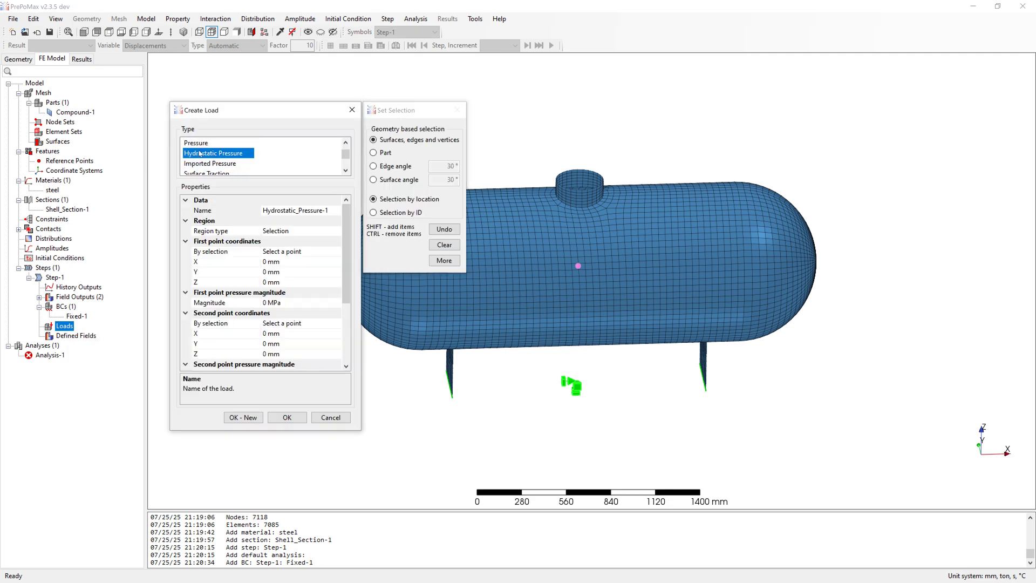
pyautogui.click(396, 180)
pyautogui.scroll(-3, 561, 231)
pyautogui.moveTo(559, 232)
pyautogui.mouseDown(button='middle')
pyautogui.moveTo(608, 266)
pyautogui.moveTo(545, 260)
pyautogui.moveTo(674, 199)
pyautogui.moveTo(612, 217)
pyautogui.mouseUp(button='middle')
pyautogui.scroll(4, 560, 230)
pyautogui.click(560, 230)
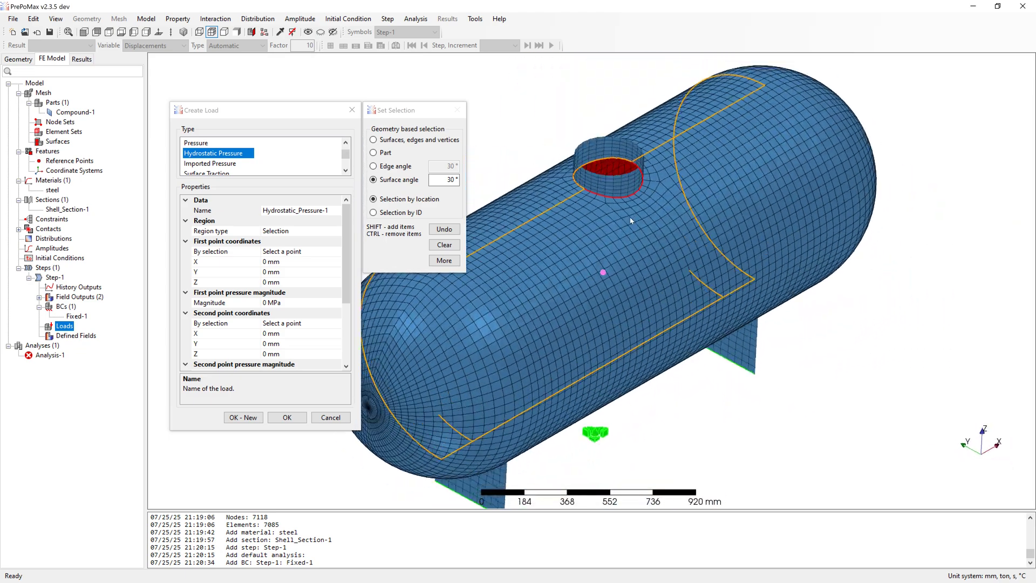
pyautogui.scroll(1, 636, 298)
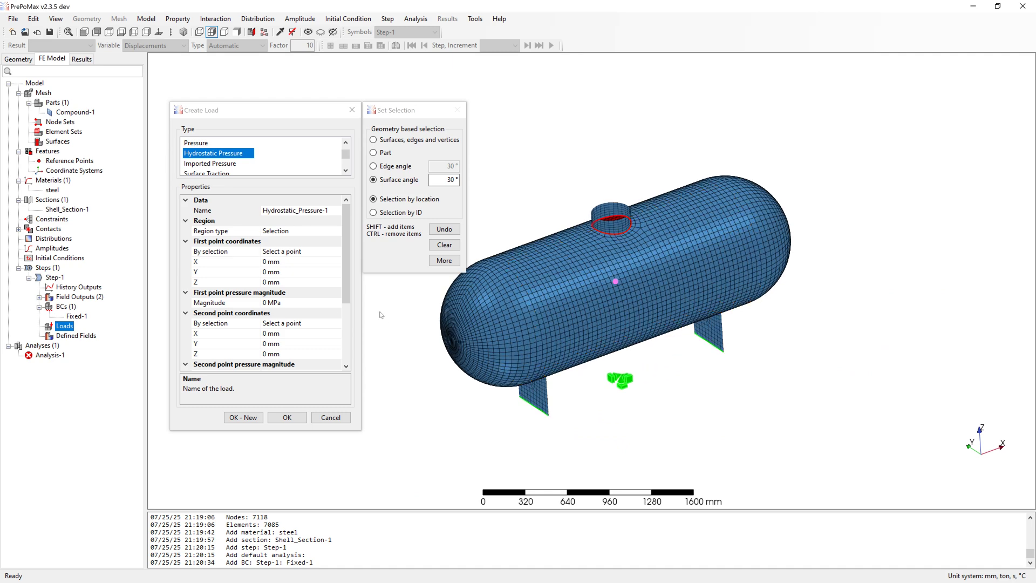
pyautogui.click(281, 253)
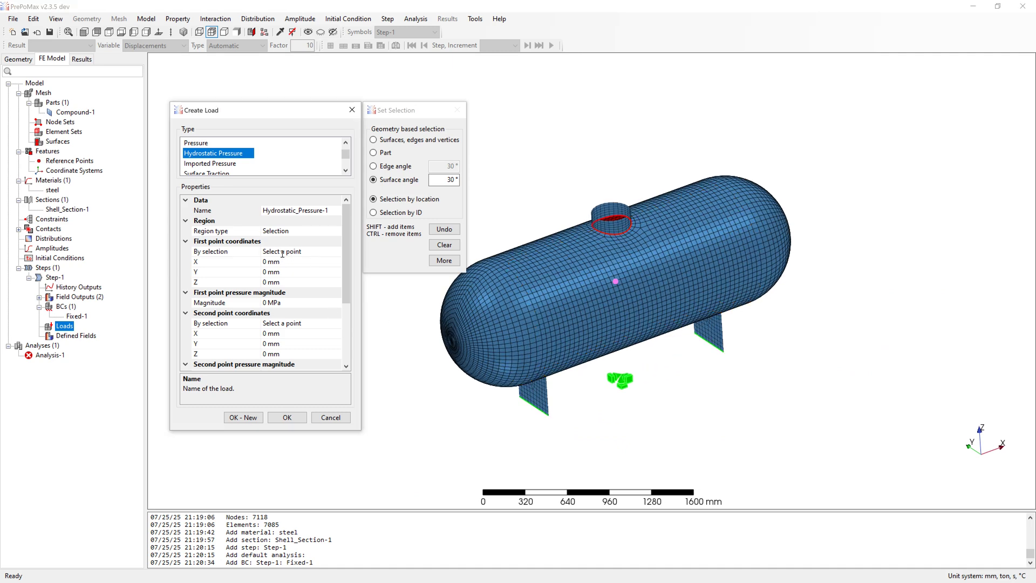
# Pick the first pressure point by selection at the top of the tank
pyautogui.click(337, 253)
pyautogui.scroll(1, 463, 278)
pyautogui.scroll(3, 495, 277)
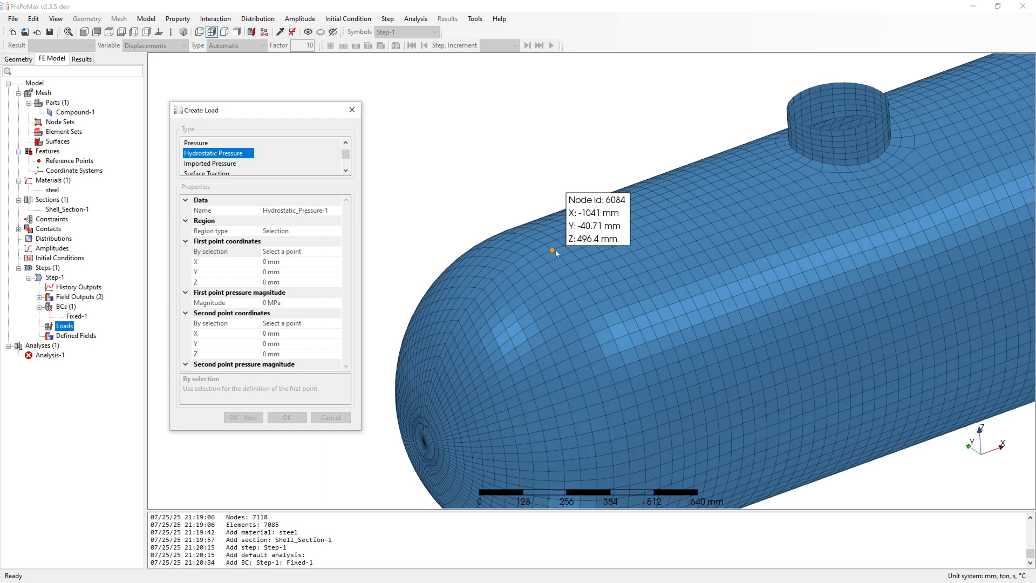
pyautogui.moveTo(556, 253); pyautogui.dragTo(596, 268, button='middle')
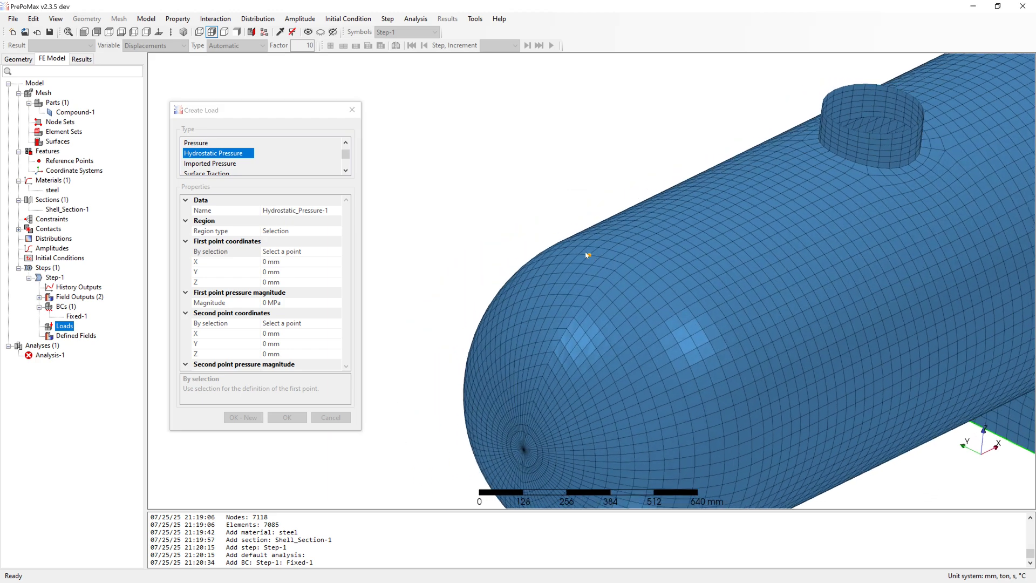
pyautogui.click(639, 242)
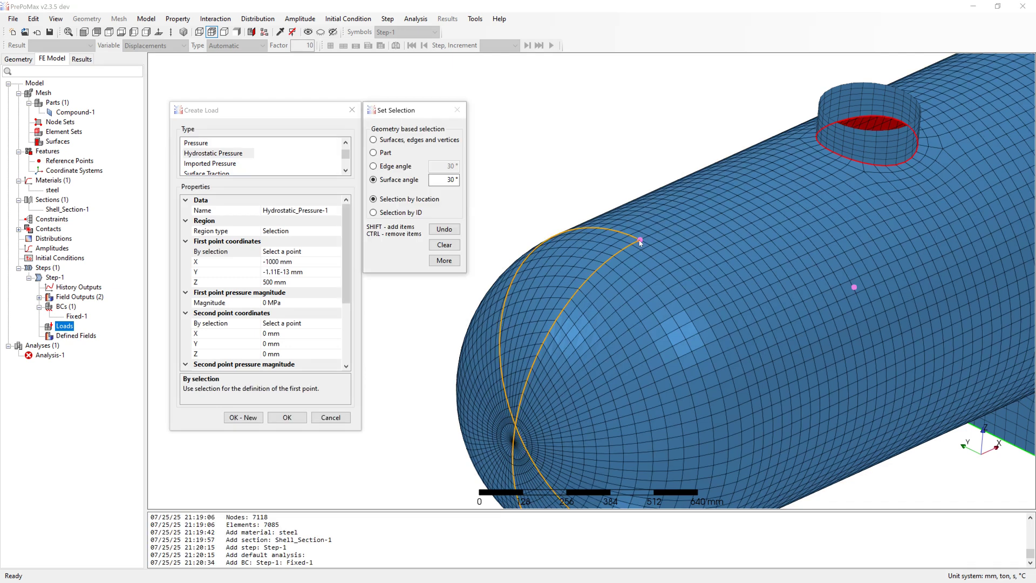
pyautogui.click(264, 305)
pyautogui.scroll(-3, 349, 280)
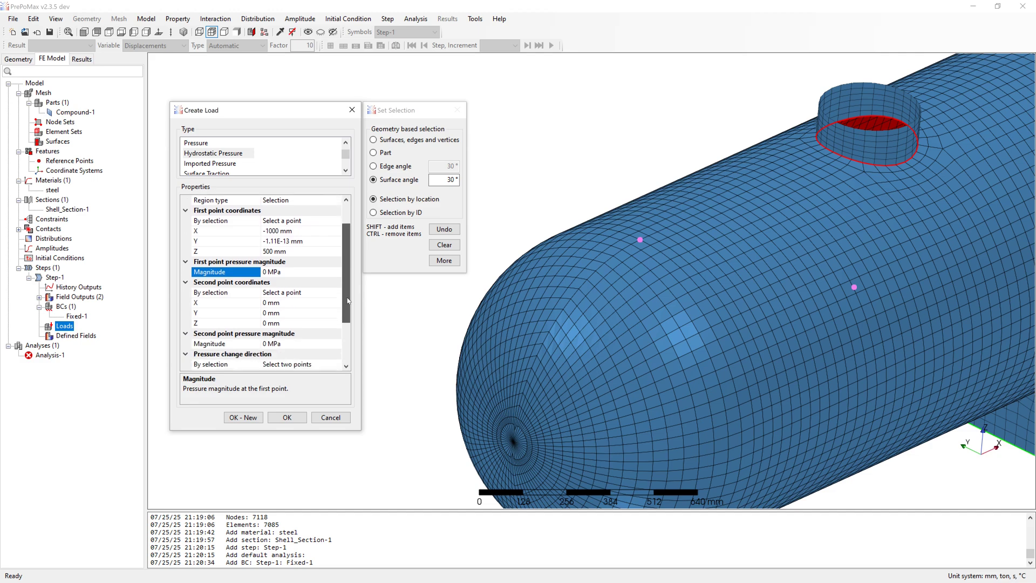
# Pick the tank's bottom node at Z -500 mm as second point with 0.00981 MPa magnitude
pyautogui.click(338, 276)
pyautogui.click(338, 274)
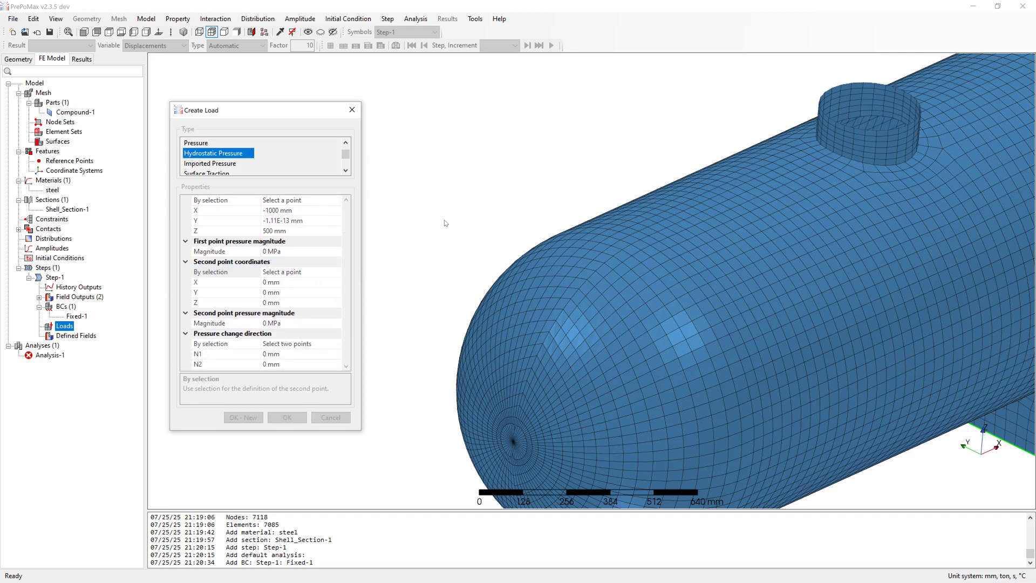
pyautogui.scroll(-5, 446, 224)
pyautogui.moveTo(518, 244); pyautogui.dragTo(644, 200, button='middle')
pyautogui.scroll(3, 644, 199)
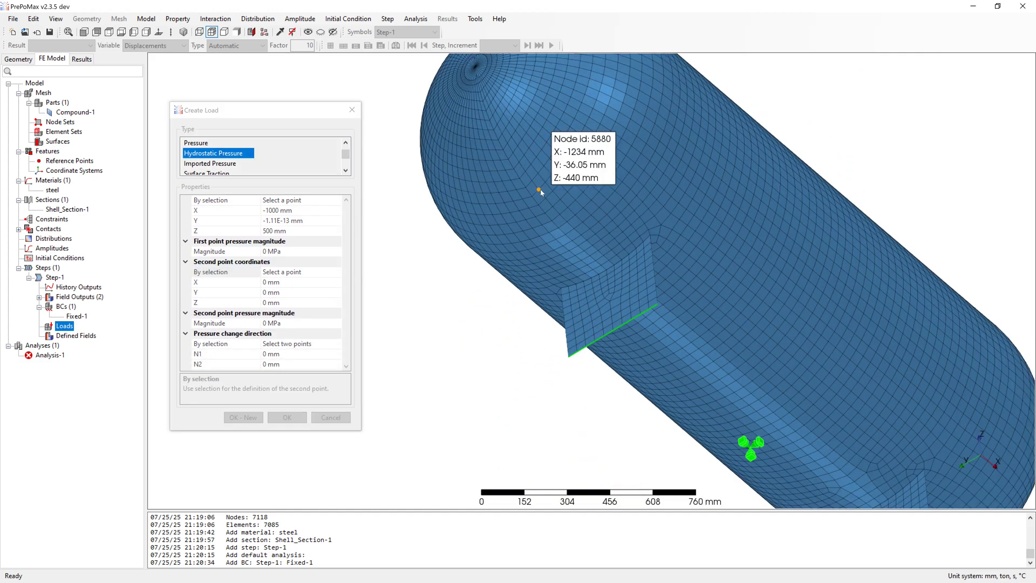
pyautogui.click(572, 243)
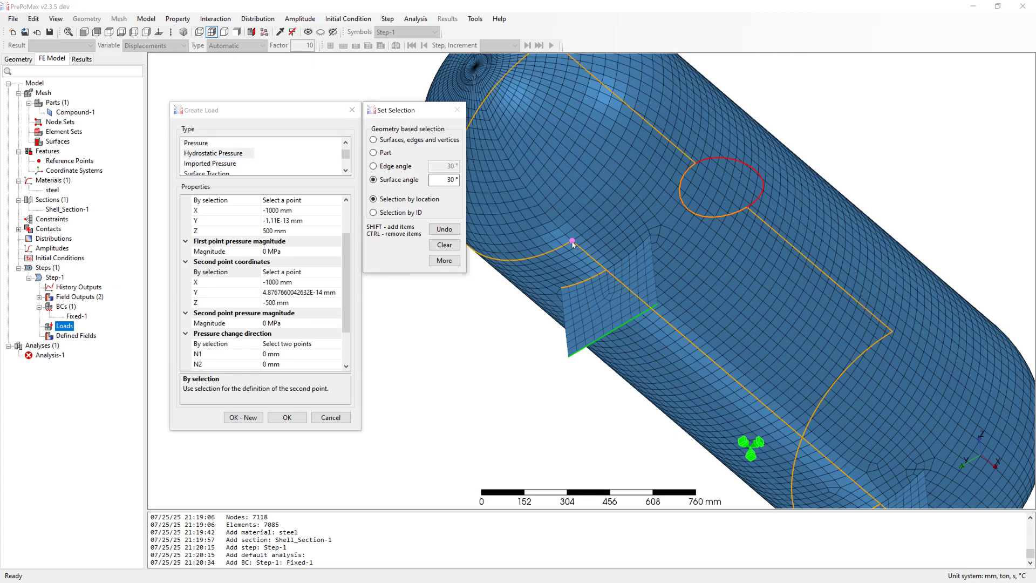
pyautogui.click(268, 324)
pyautogui.write('.00981')
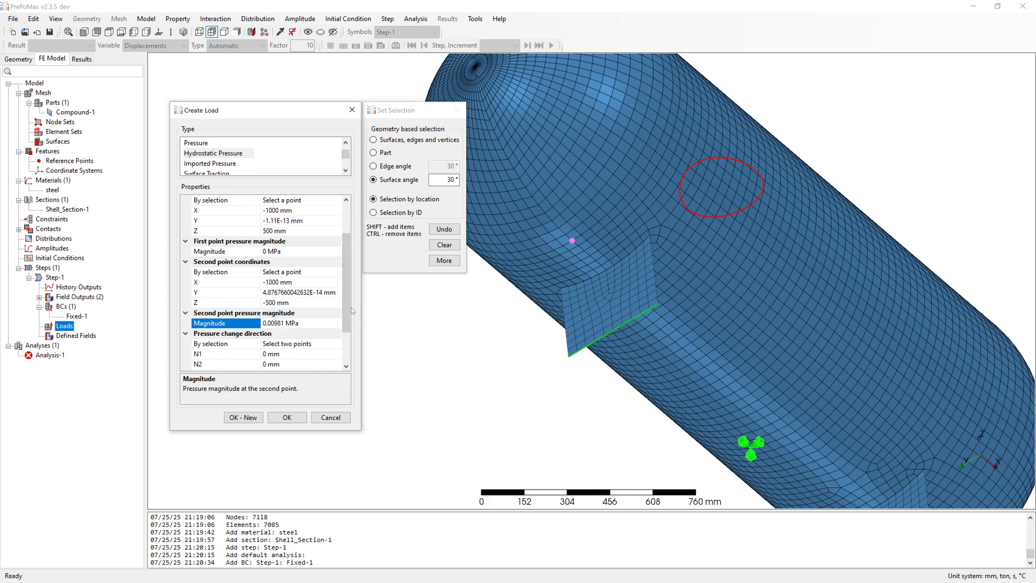
pyautogui.scroll(-2, 301, 313)
# Set the pressure change direction N3 to 1 and confirm Hydrostatic_Pressure-1 on the tank
pyautogui.click(84, 32)
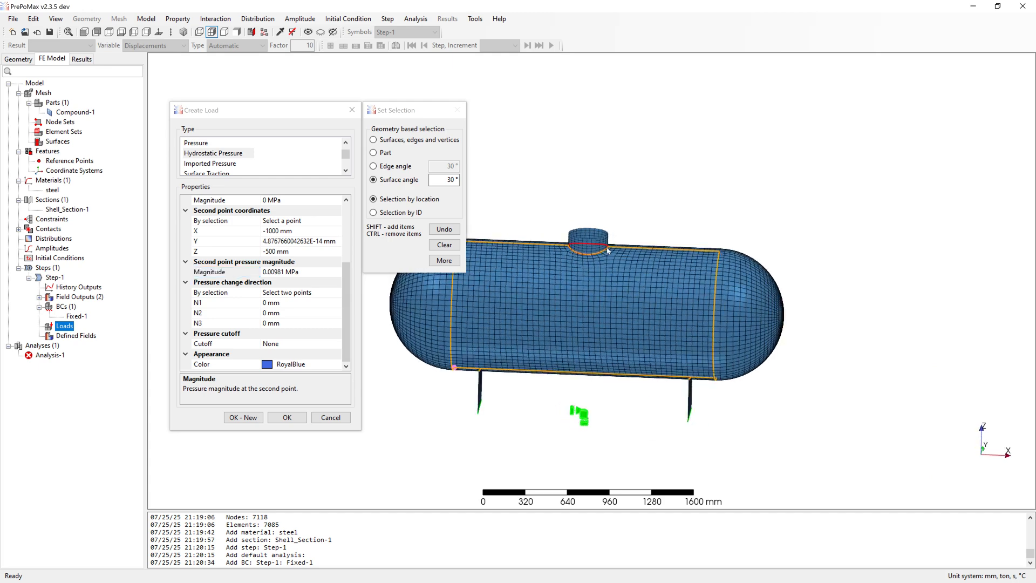
pyautogui.click(270, 323)
pyautogui.write('1')
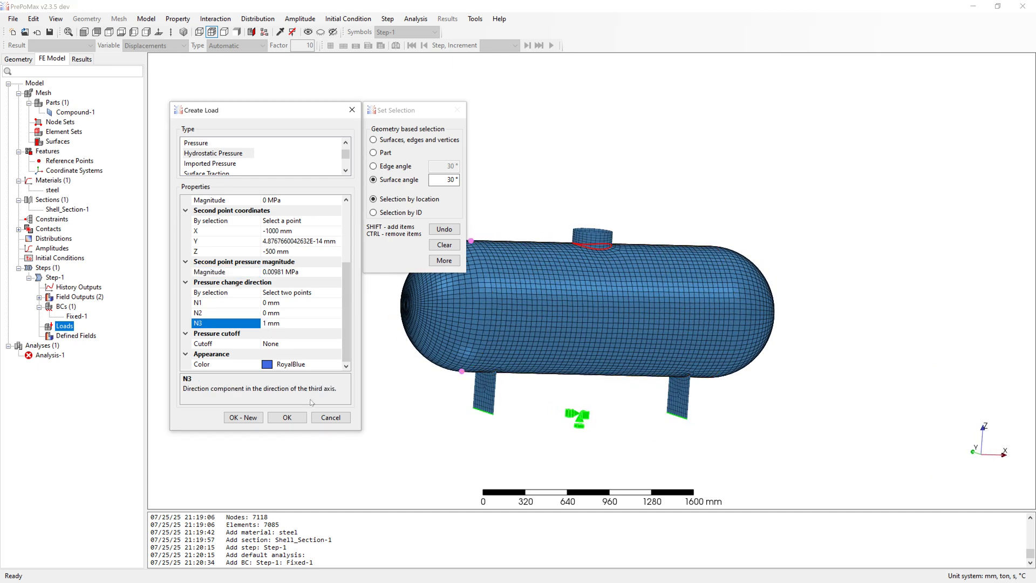
pyautogui.click(287, 416)
pyautogui.moveTo(572, 268)
pyautogui.mouseDown(button='middle')
pyautogui.moveTo(597, 326)
pyautogui.moveTo(597, 281)
pyautogui.mouseUp(button='middle')
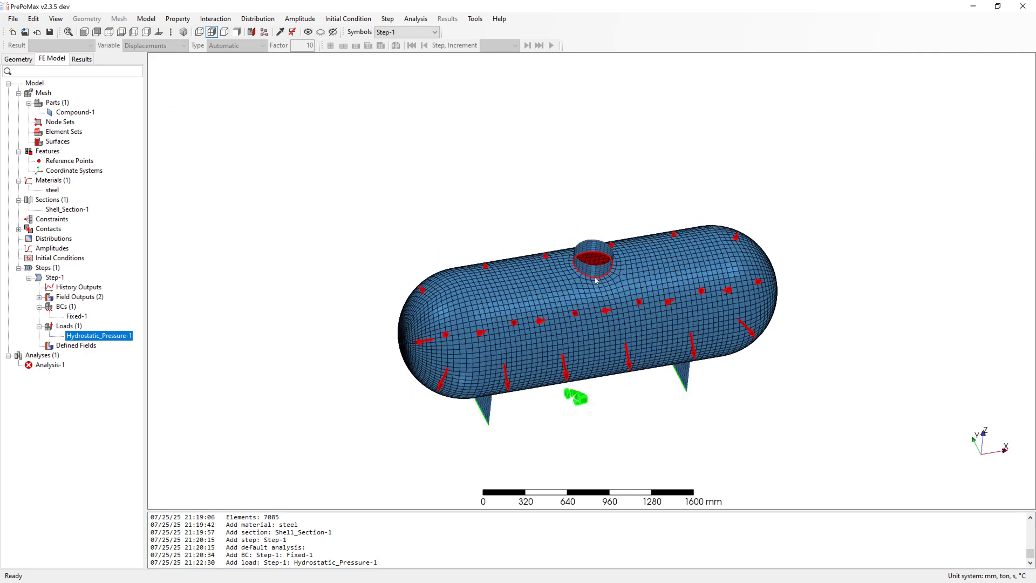
pyautogui.click(84, 32)
pyautogui.click(253, 32)
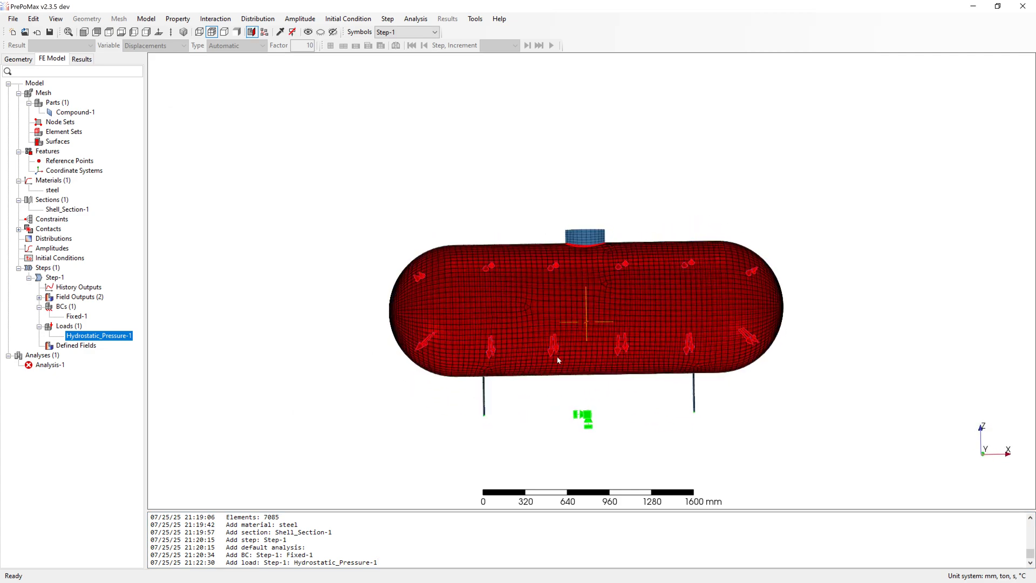
pyautogui.moveTo(559, 360)
pyautogui.mouseDown(button='middle')
pyautogui.moveTo(578, 266)
pyautogui.moveTo(425, 398)
pyautogui.mouseUp(button='middle')
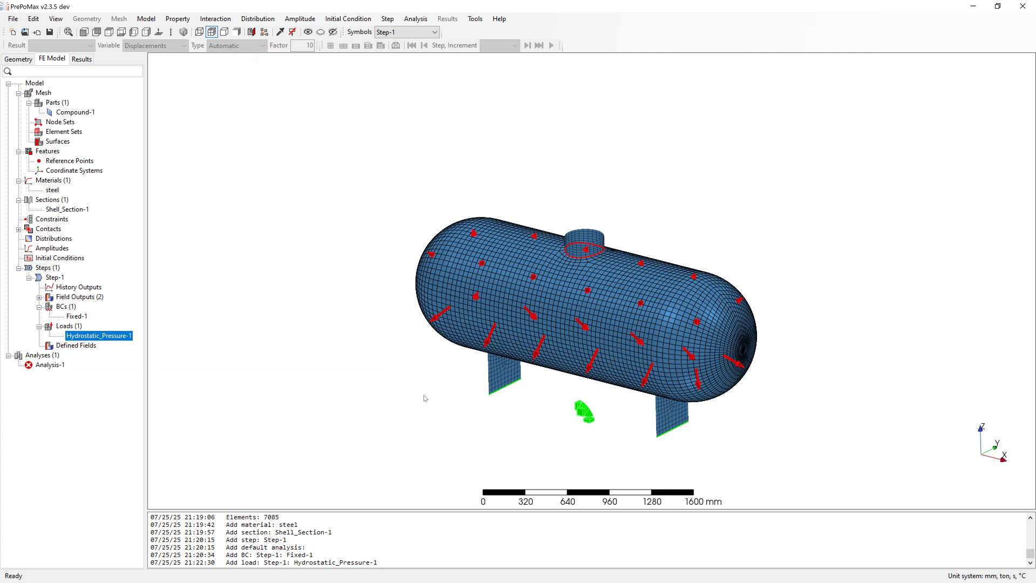
pyautogui.scroll(2, 424, 398)
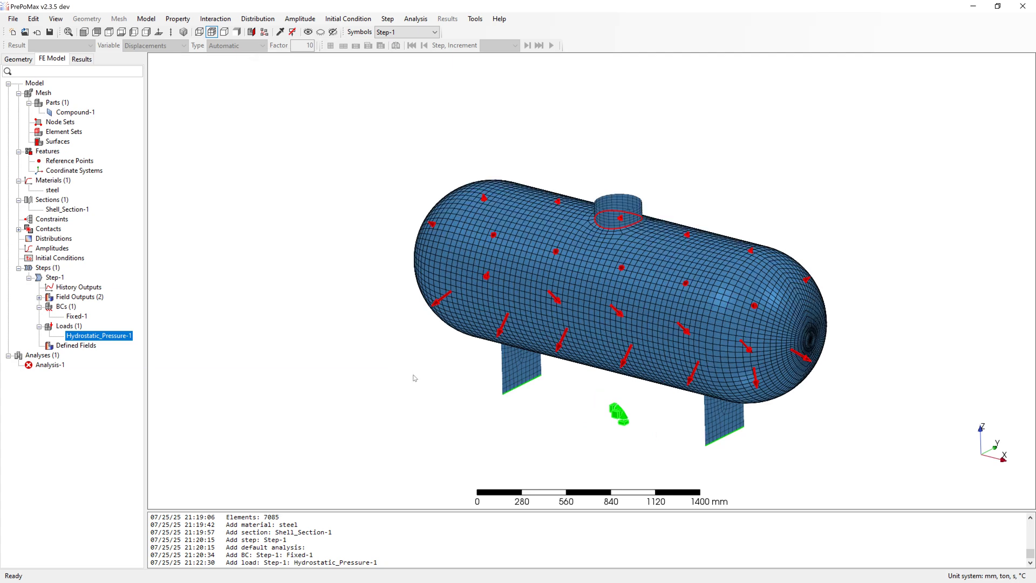
pyautogui.rightClick(111, 342)
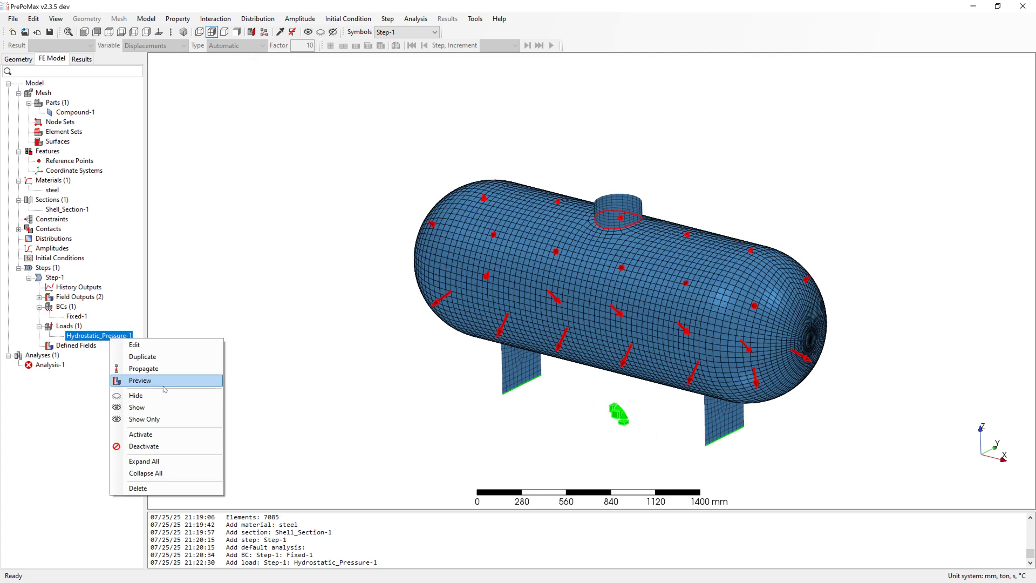
pyautogui.click(163, 383)
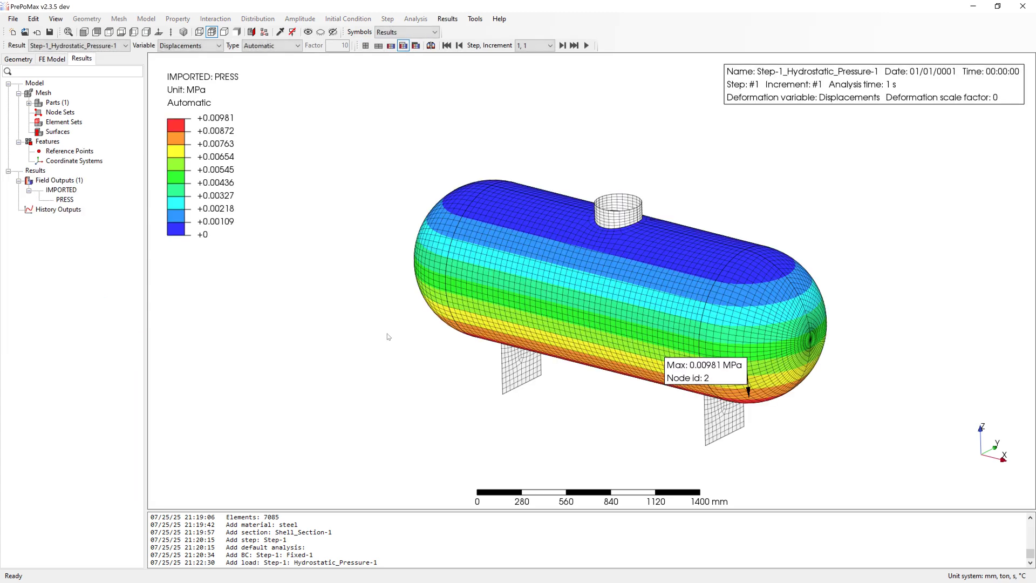
pyautogui.moveTo(388, 338)
pyautogui.mouseDown(button='middle')
pyautogui.moveTo(595, 394)
pyautogui.moveTo(524, 378)
pyautogui.moveTo(574, 382)
pyautogui.moveTo(619, 323)
pyautogui.moveTo(613, 359)
pyautogui.moveTo(593, 374)
pyautogui.moveTo(607, 370)
pyautogui.mouseUp(button='middle')
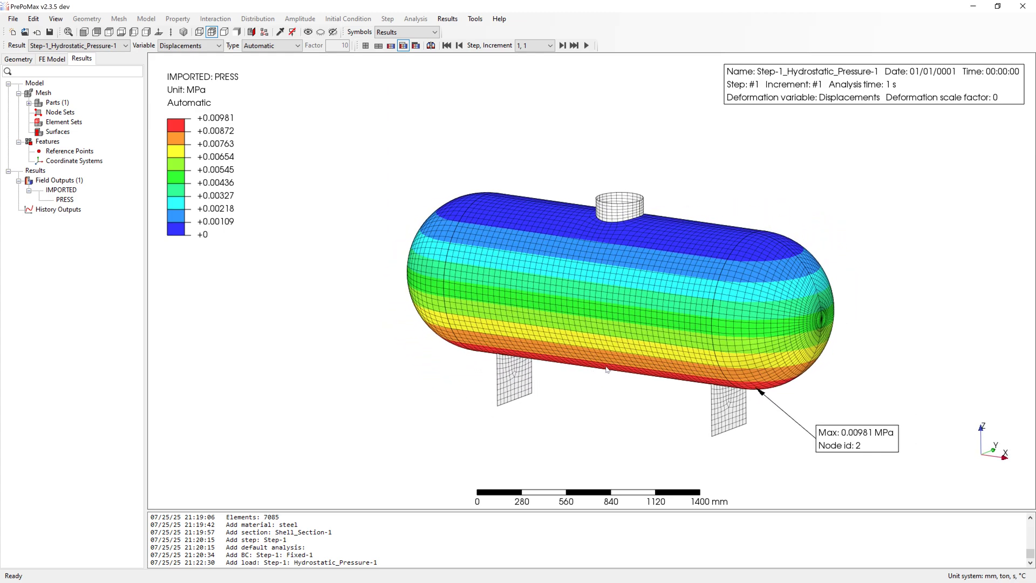
pyautogui.rightClick(600, 359)
pyautogui.press('Escape')
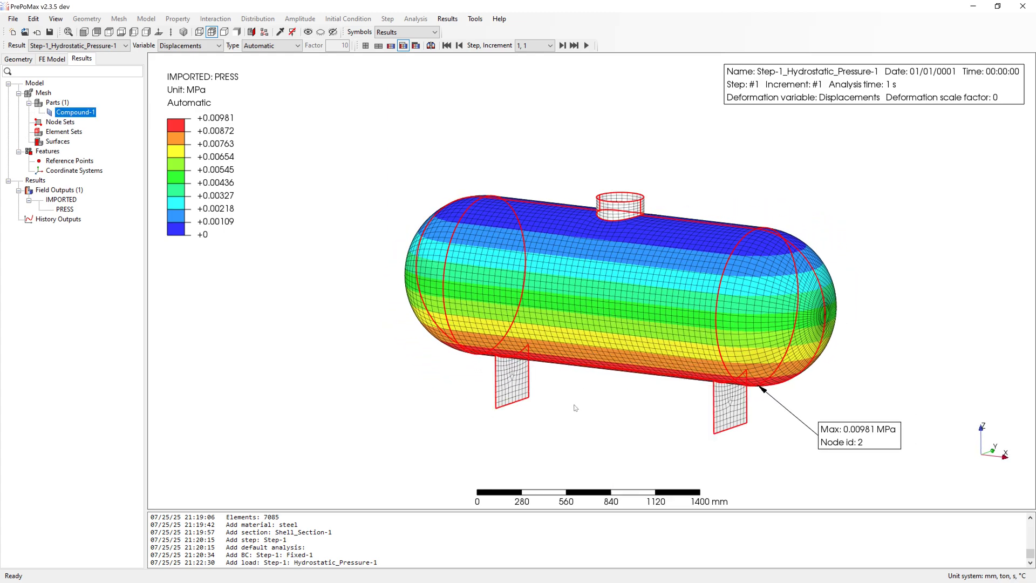
pyautogui.moveTo(575, 405)
pyautogui.mouseDown(button='middle')
pyautogui.moveTo(579, 384)
pyautogui.moveTo(543, 342)
pyautogui.mouseUp(button='middle')
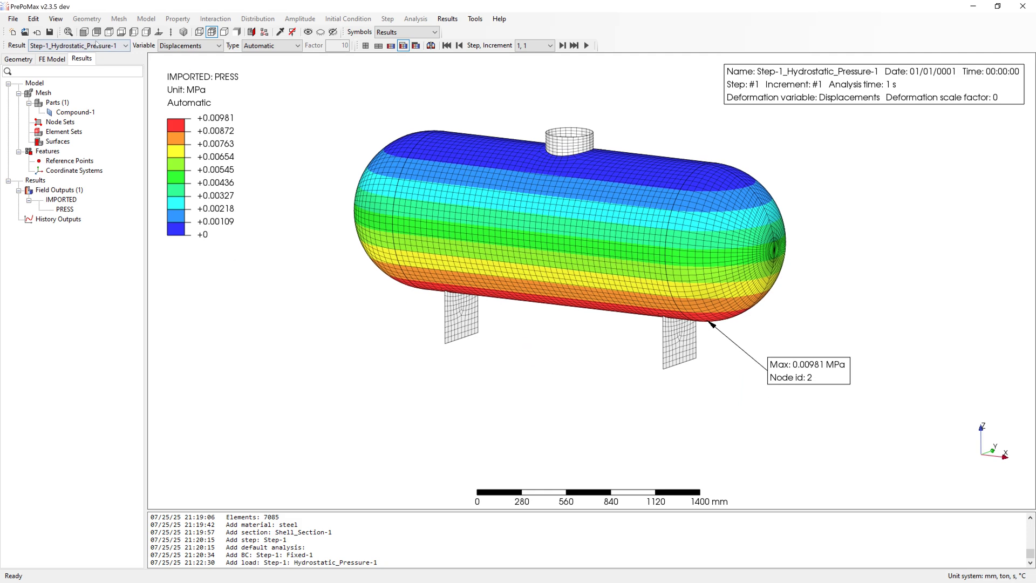
pyautogui.click(52, 59)
# Run Analysis-1 to completion and display the von Mises stress contour on the tank
pyautogui.rightClick(55, 363)
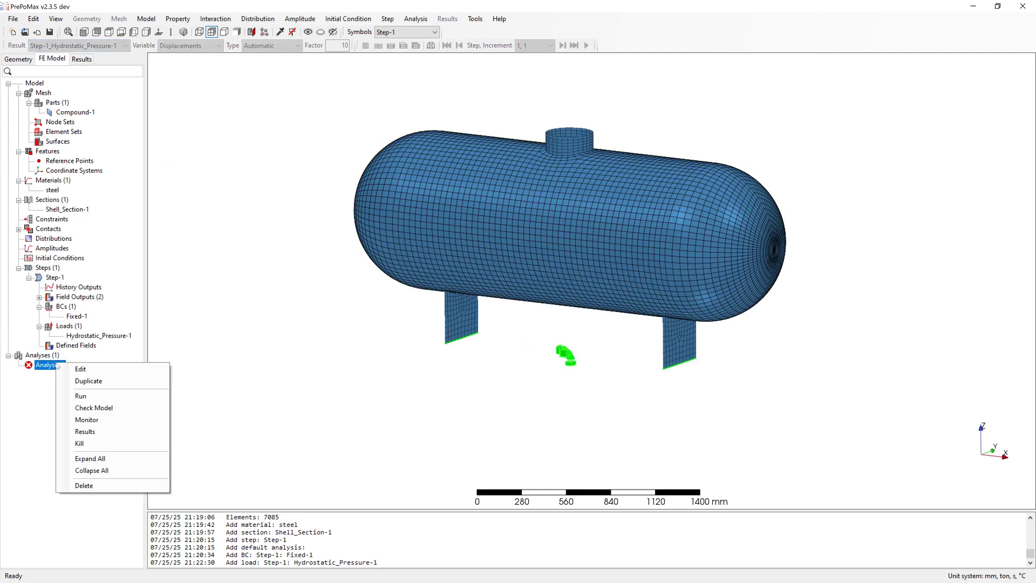
pyautogui.click(81, 397)
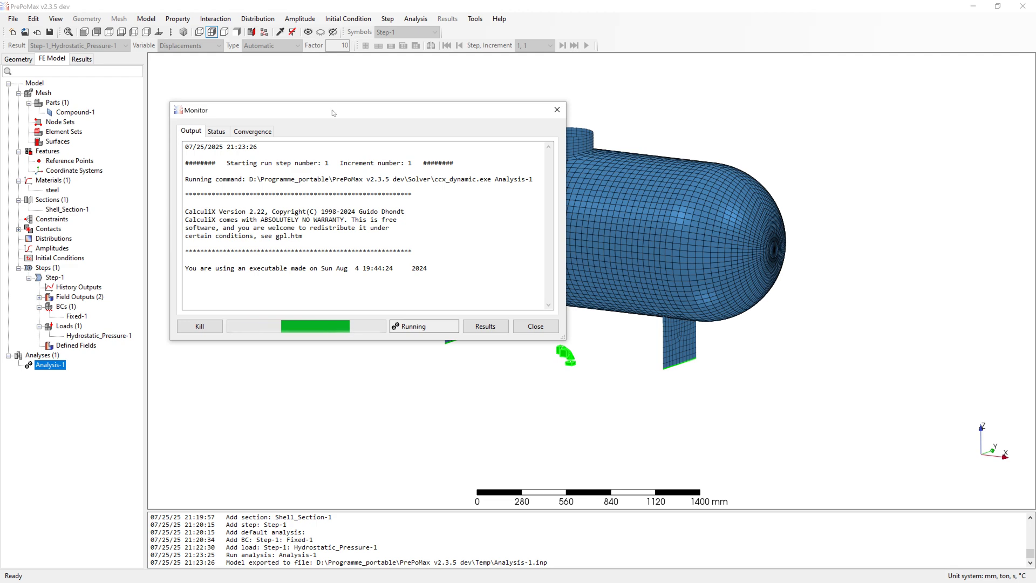
pyautogui.moveTo(333, 110); pyautogui.dragTo(321, 91)
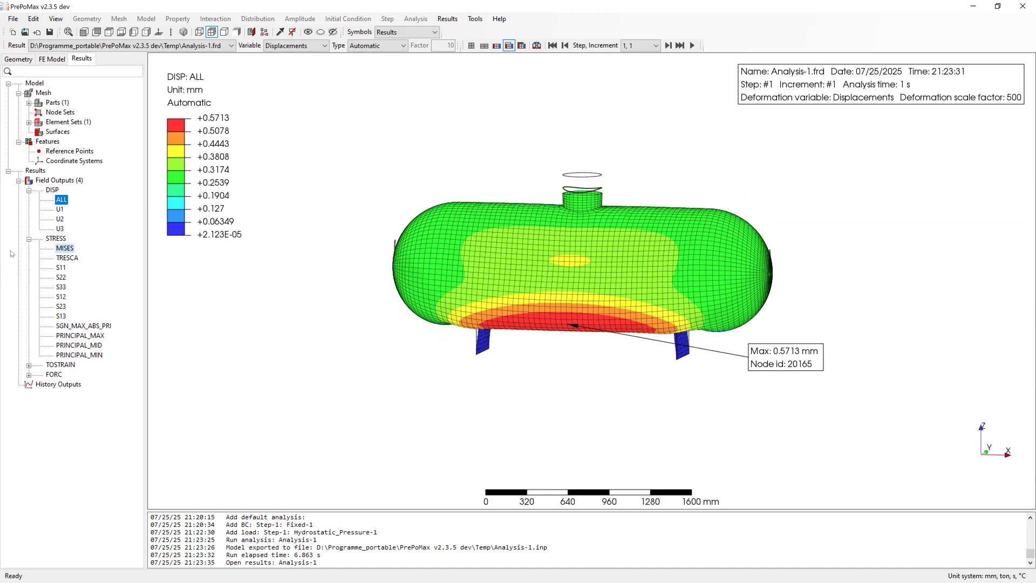
pyautogui.click(65, 247)
pyautogui.moveTo(551, 268)
pyautogui.mouseDown(button='middle')
pyautogui.moveTo(561, 337)
pyautogui.moveTo(584, 312)
pyautogui.mouseUp(button='middle')
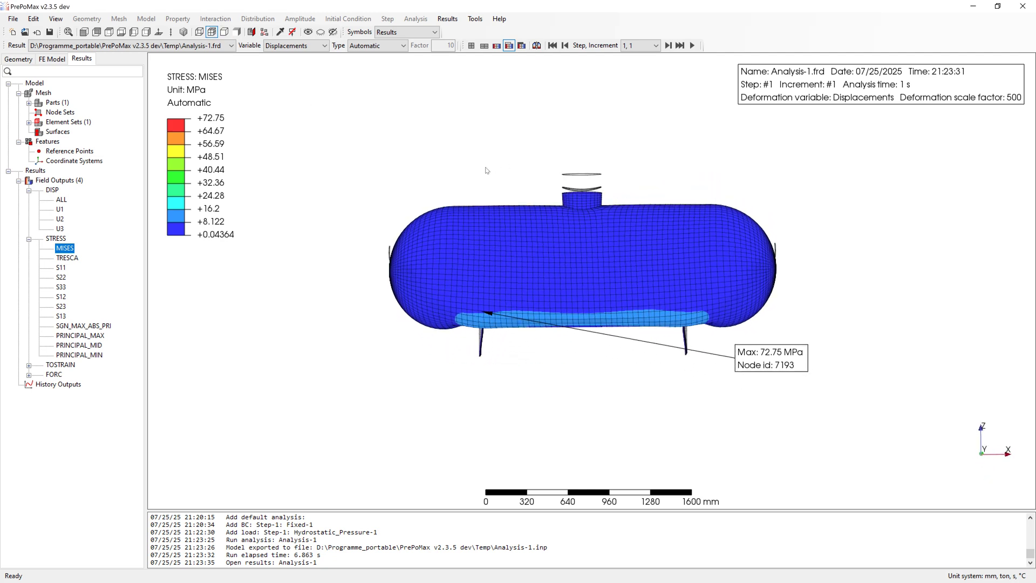
# Show deformation at true scale, then Automatic x 0.5, and play the deformed-shape animation
pyautogui.click(377, 45)
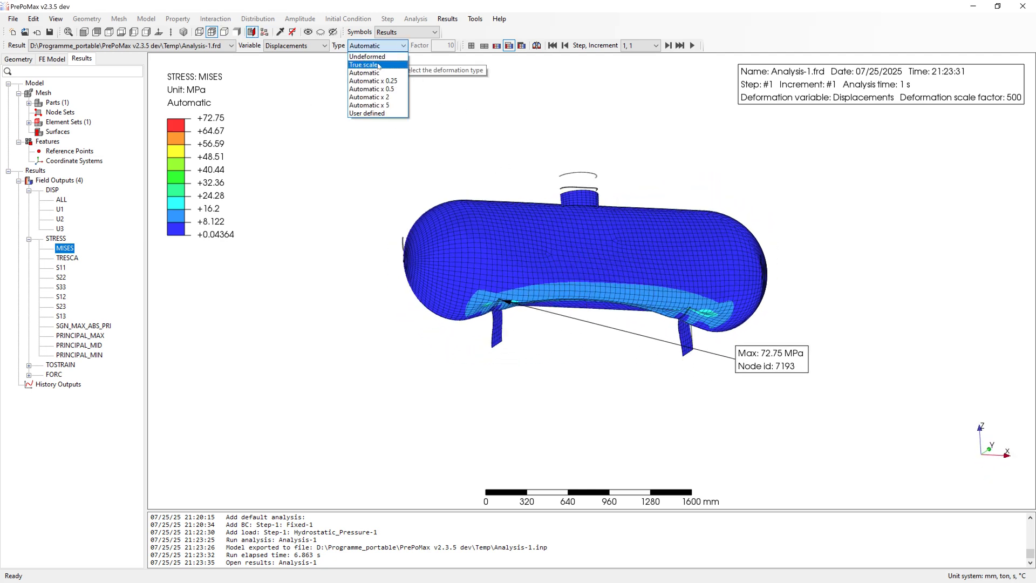
pyautogui.click(372, 67)
pyautogui.scroll(2, 521, 205)
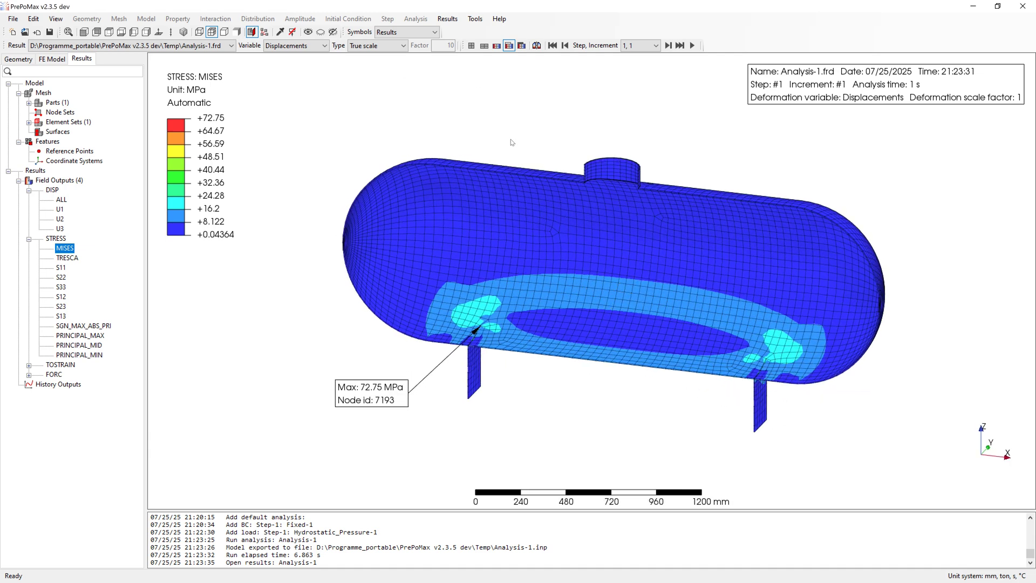
pyautogui.click(377, 45)
pyautogui.click(393, 82)
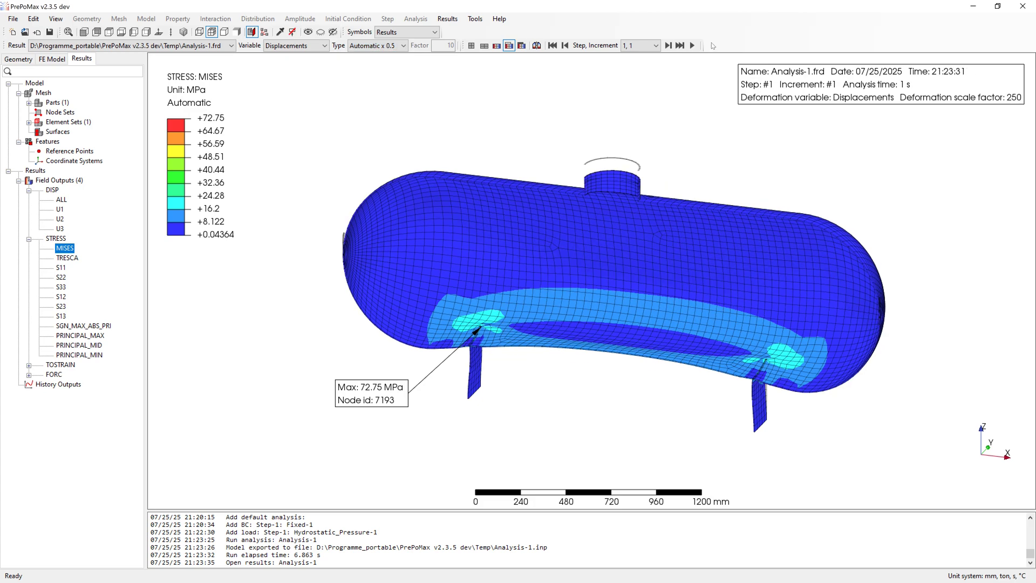
pyautogui.click(693, 46)
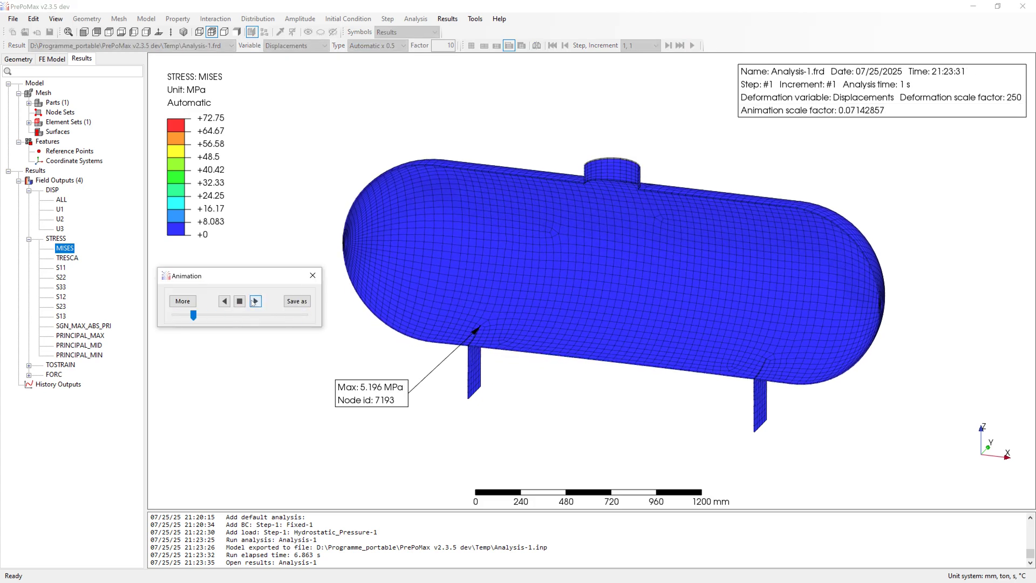
pyautogui.click(313, 275)
pyautogui.scroll(-2, 654, 256)
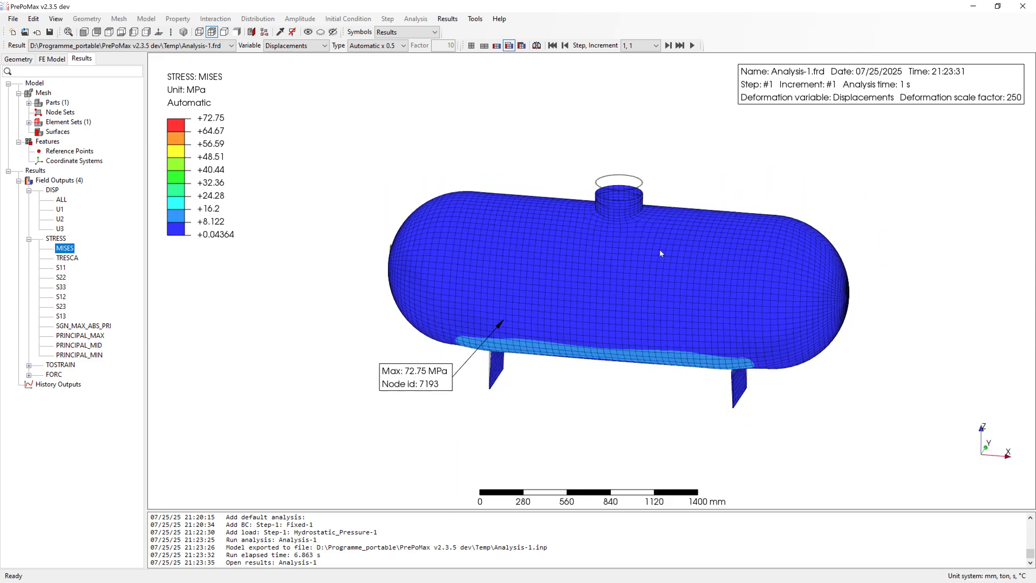
# Orbit the stressed tank end-on and return to the standard isometric view
pyautogui.moveTo(762, 389)
pyautogui.mouseDown()
pyautogui.moveTo(631, 388)
pyautogui.moveTo(570, 211)
pyautogui.mouseUp()
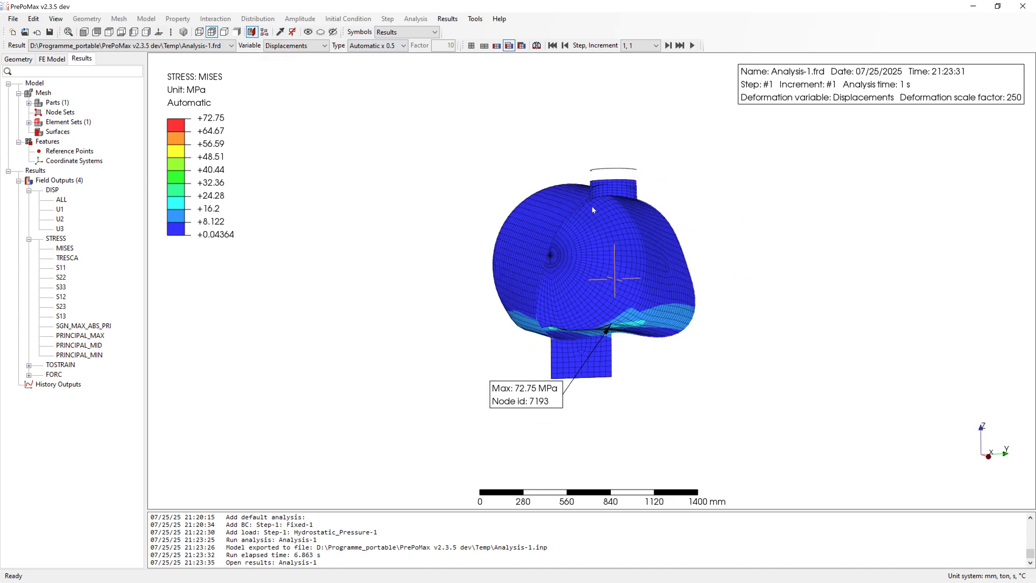
pyautogui.moveTo(570, 211); pyautogui.dragTo(592, 206)
pyautogui.click(252, 31)
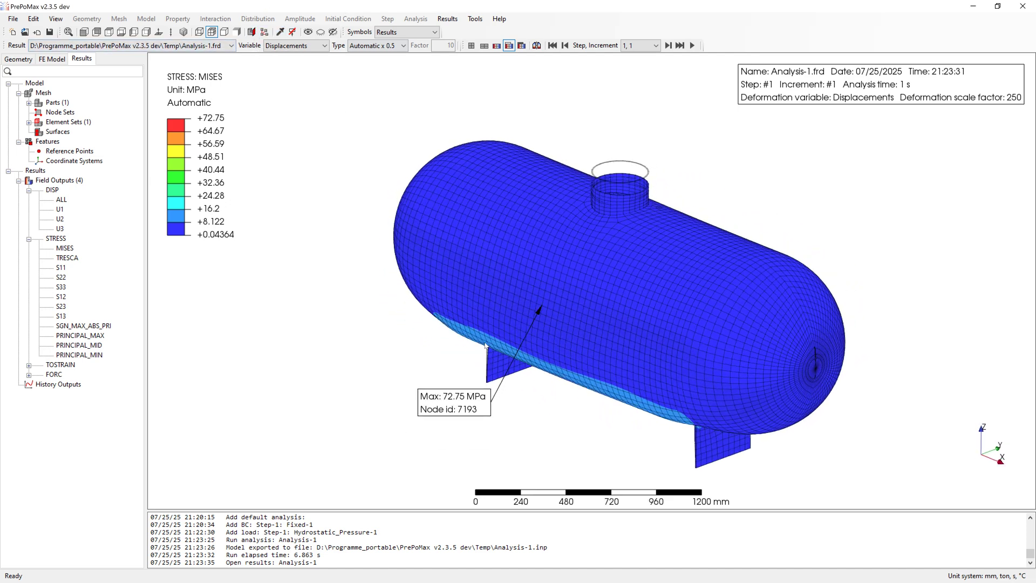